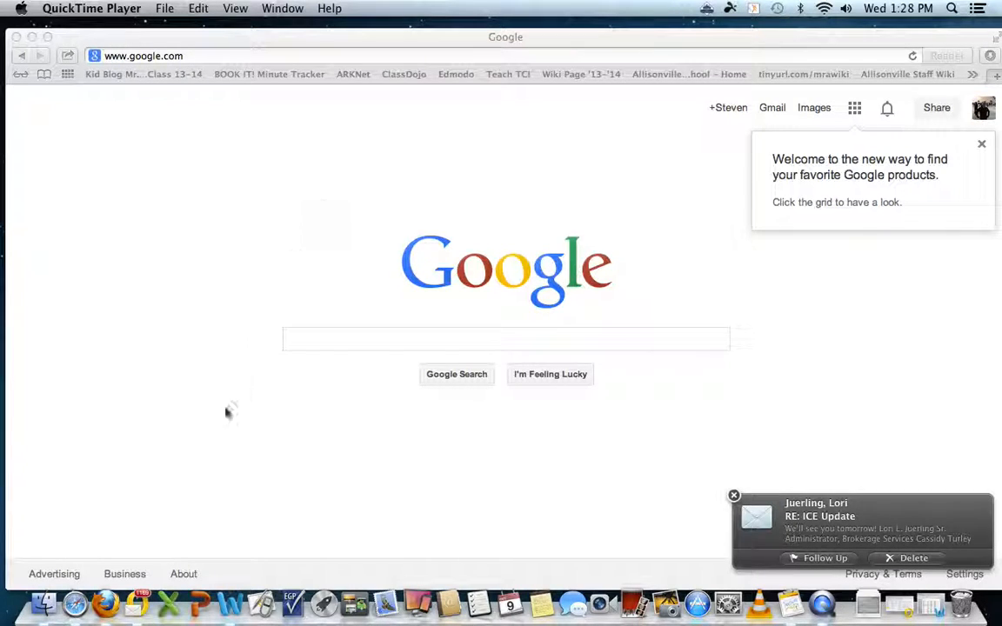
# Dismiss the new-mail notification covering the Google home page.
pyautogui.click(734, 496)
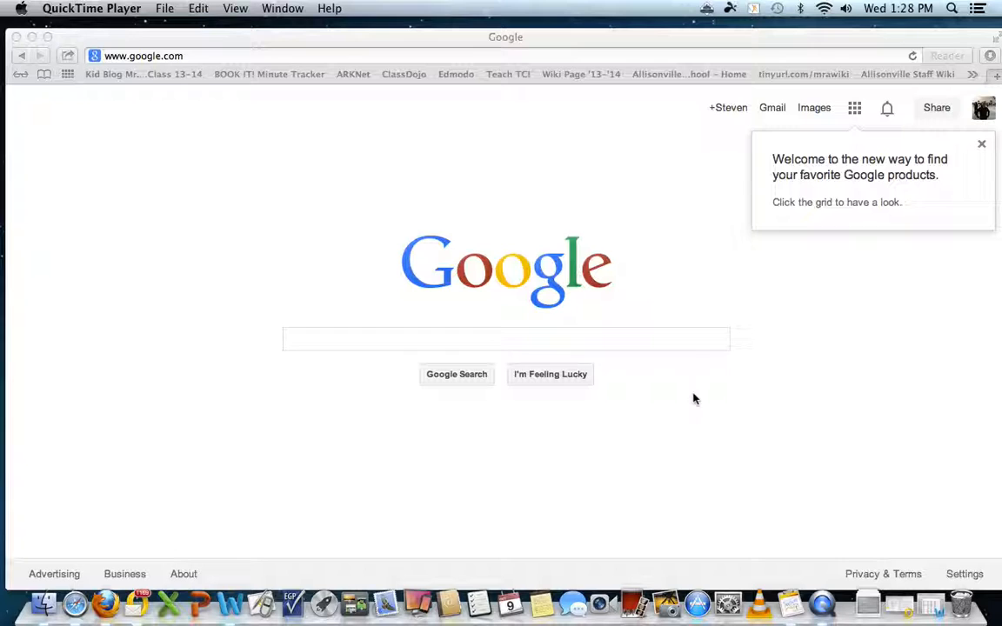
# Load edmodo.com in Safari to reach the Edmodo sign-in page.
pyautogui.click(252, 57)
pyautogui.write('e')
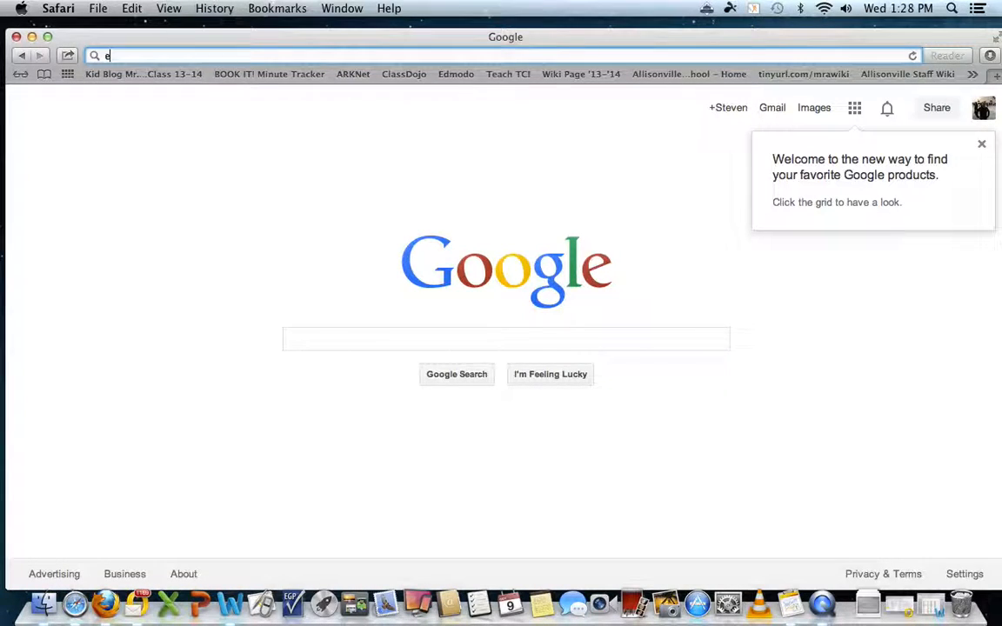
pyautogui.write('dmodo.com')
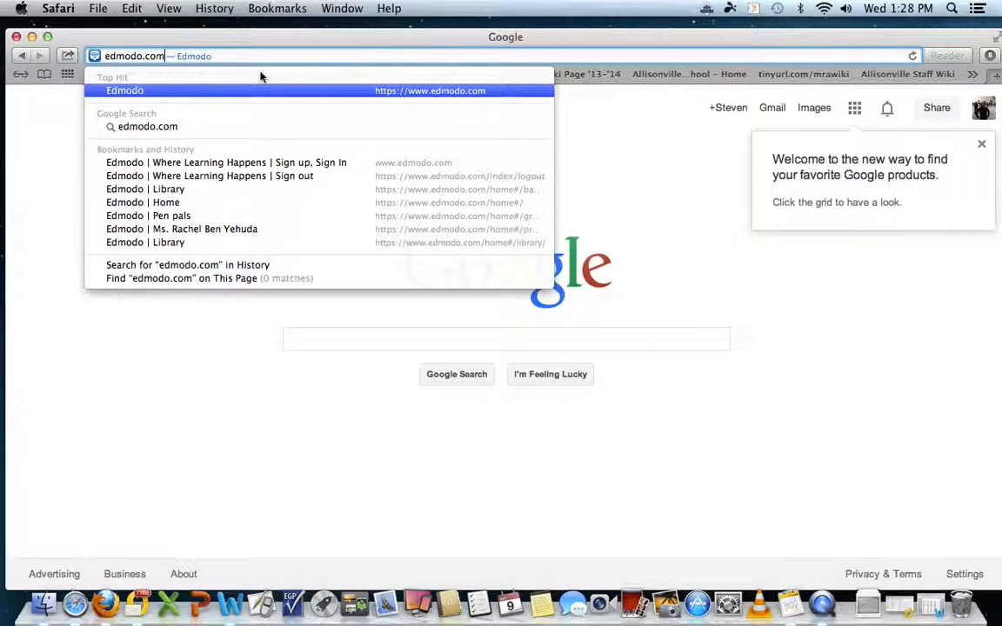
pyautogui.press('Return')
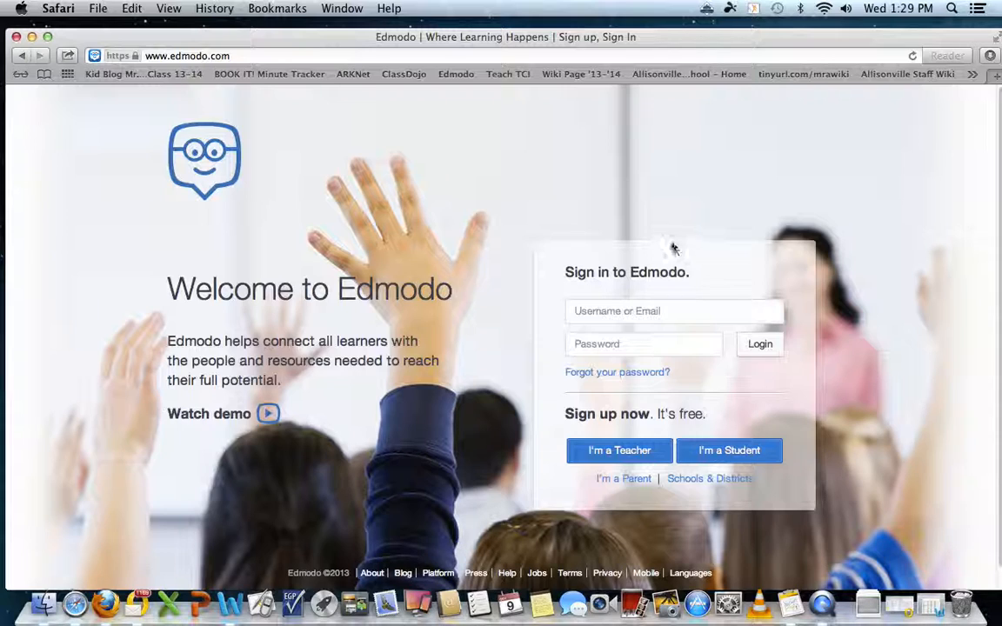
# Log in to Edmodo with the student's username and password.
pyautogui.click(651, 310)
pyautogui.write('2')
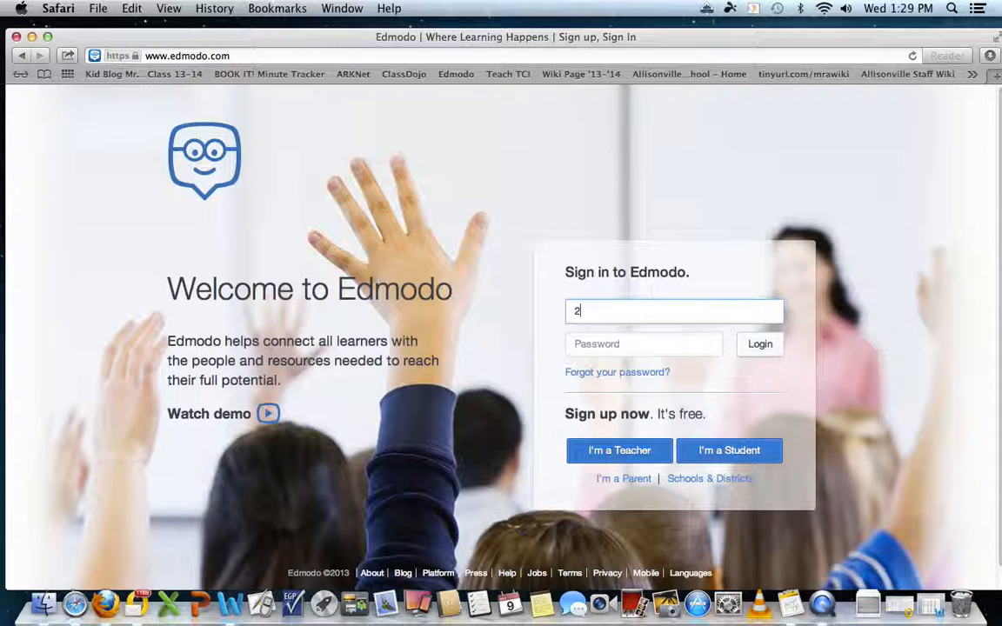
pyautogui.write('5210')
pyautogui.write('05')
pyautogui.click(646, 347)
pyautogui.write('•••')
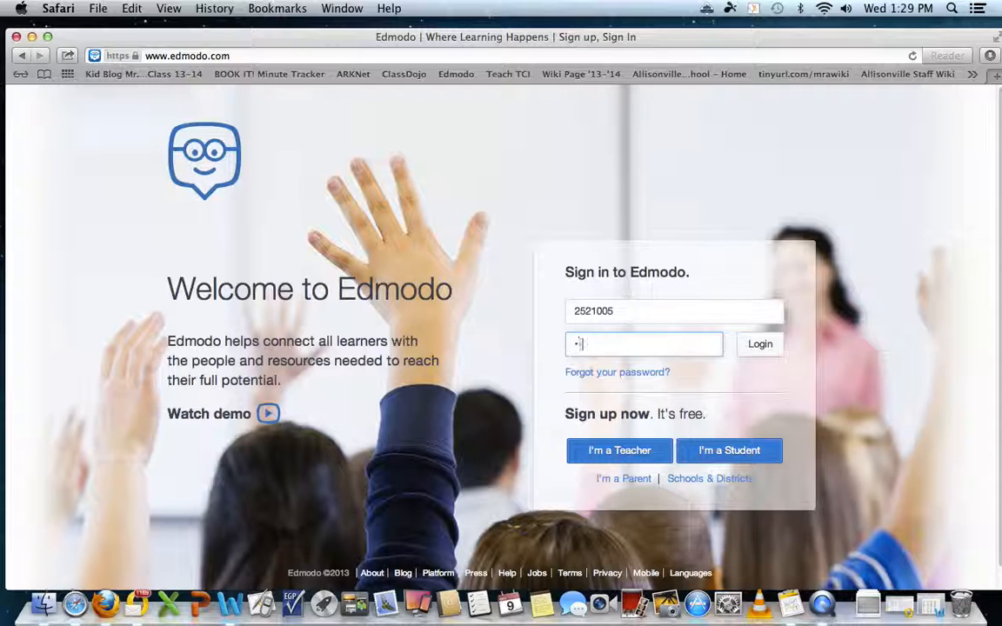
pyautogui.write('••••')
pyautogui.click(760, 350)
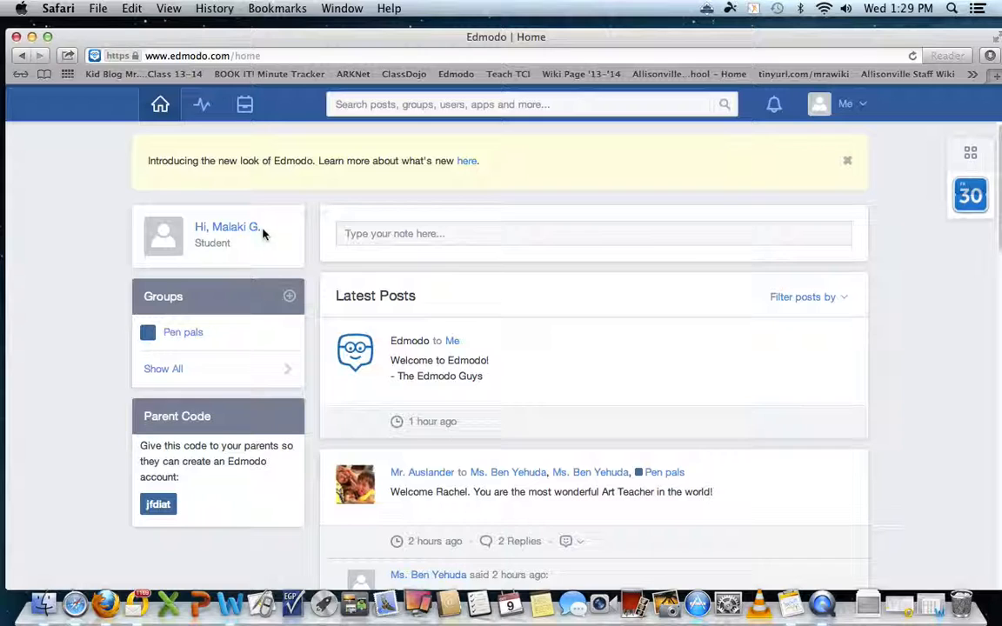
pyautogui.moveTo(447, 43); pyautogui.dragTo(492, 44)
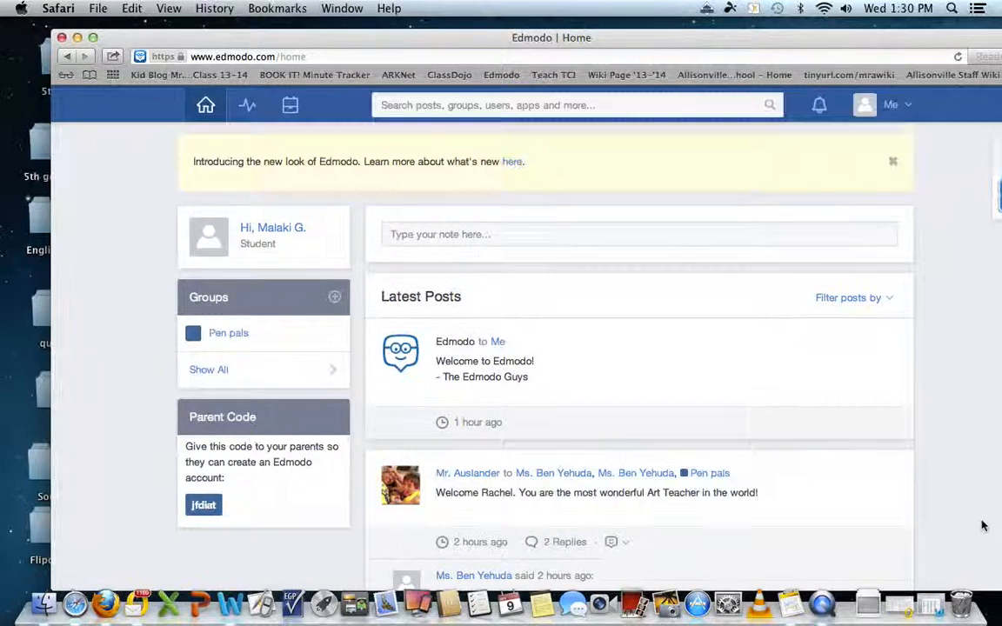
pyautogui.scroll(-2, 976, 526)
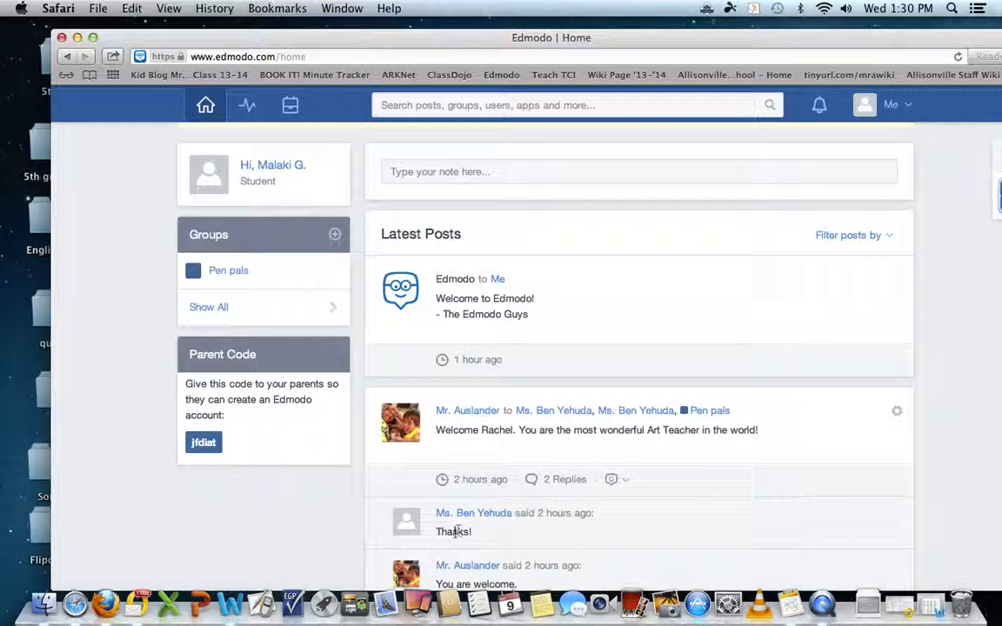
pyautogui.scroll(-1, 497, 550)
pyautogui.scroll(-5, 497, 549)
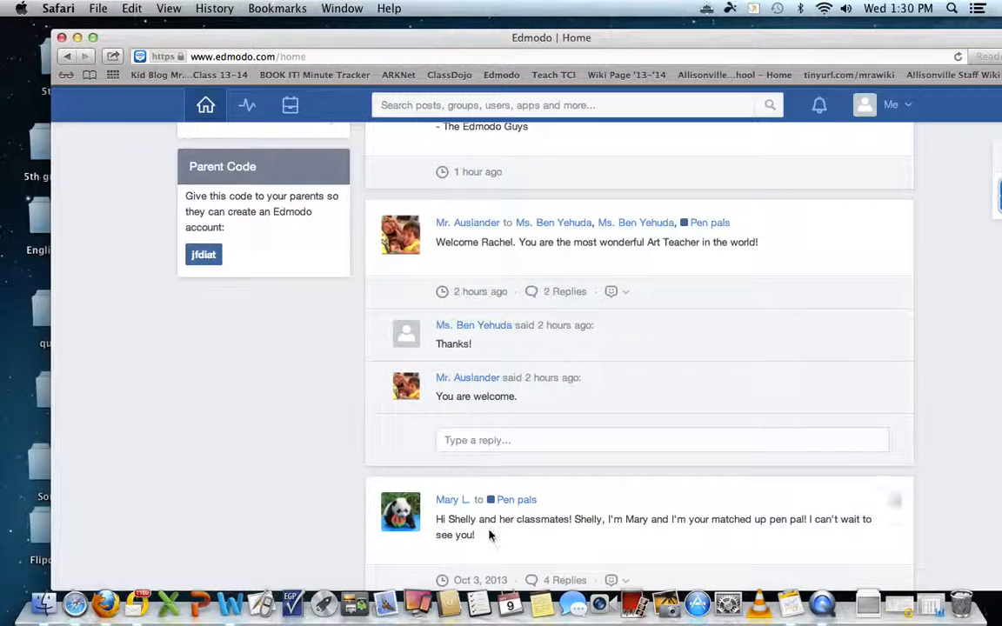
pyautogui.scroll(-1, 458, 520)
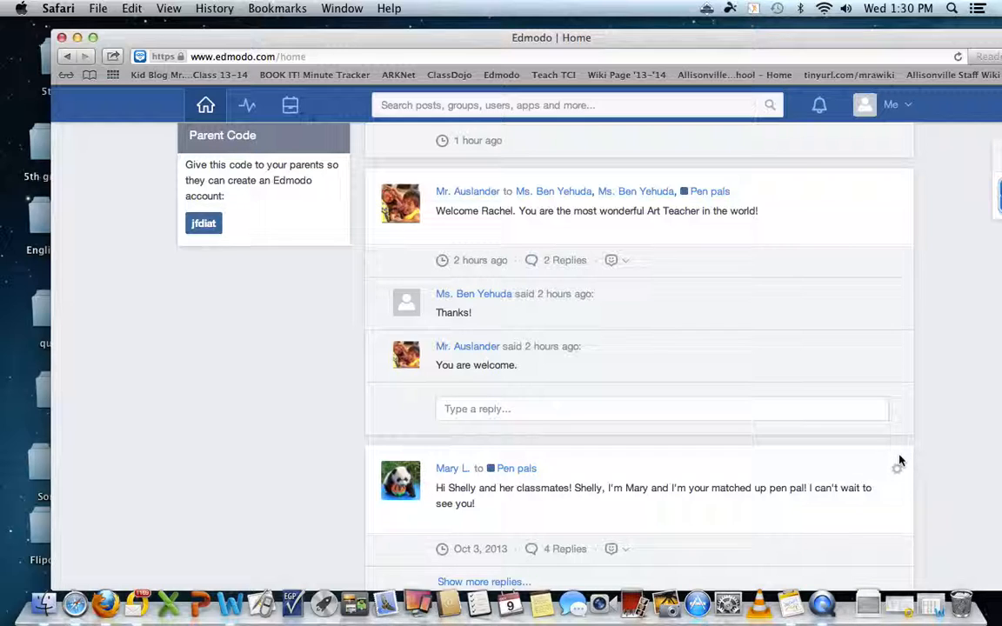
pyautogui.scroll(1, 897, 463)
pyautogui.scroll(5, 868, 451)
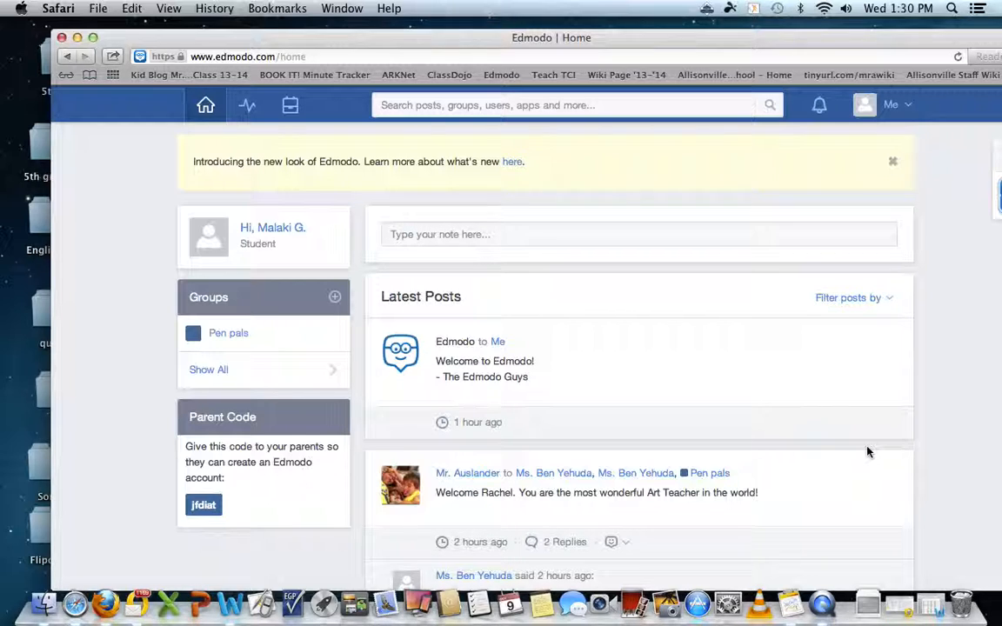
# Post a 'Shalom' greeting note to the pen pal, sent to the Pen pals group.
pyautogui.click(474, 230)
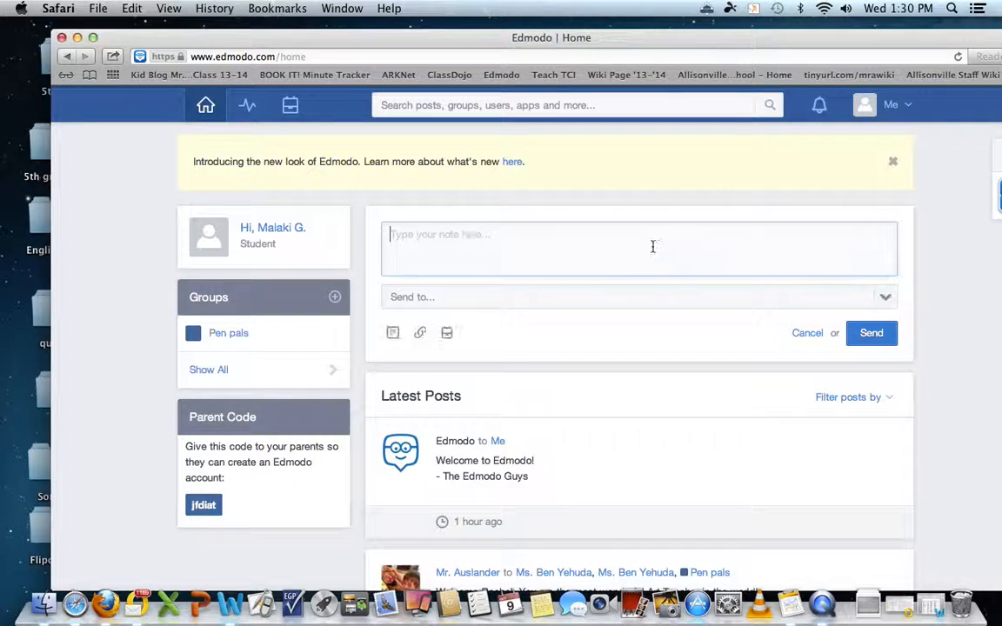
pyautogui.write('H')
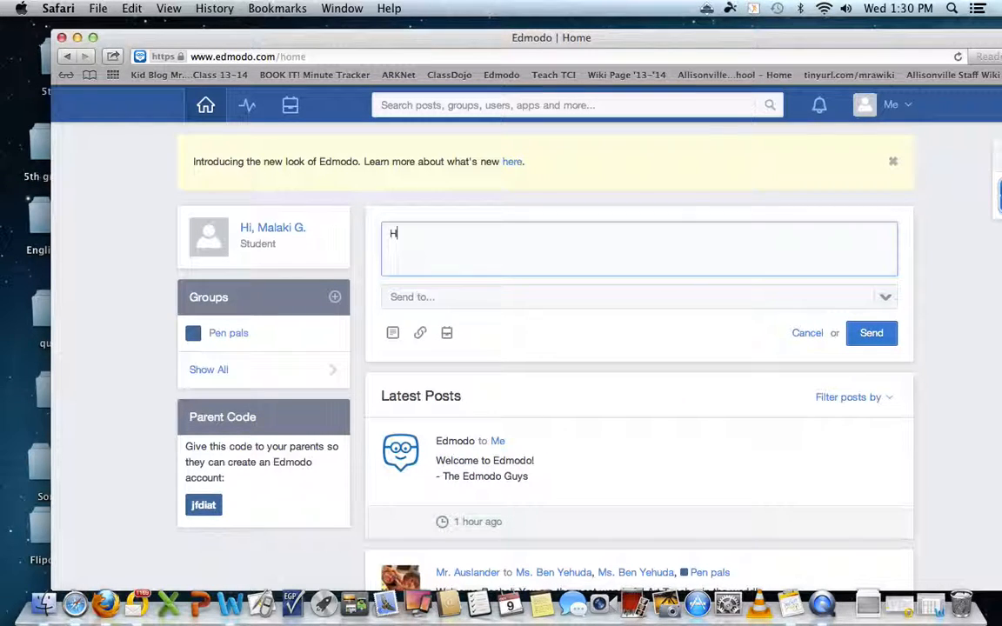
pyautogui.press('BackSpace')
pyautogui.write('Shalom, Shannon!')
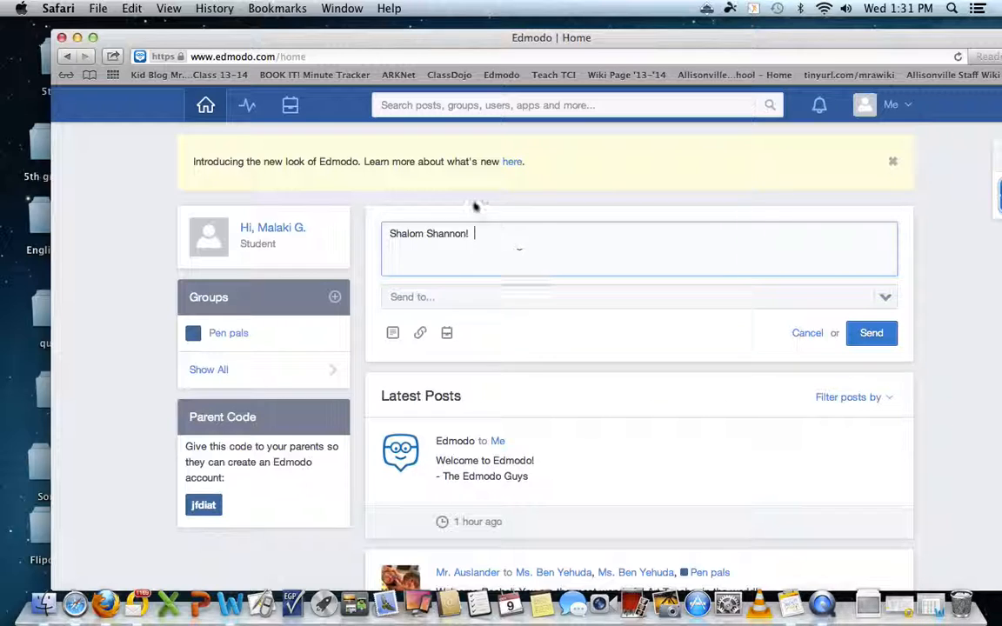
pyautogui.click(412, 301)
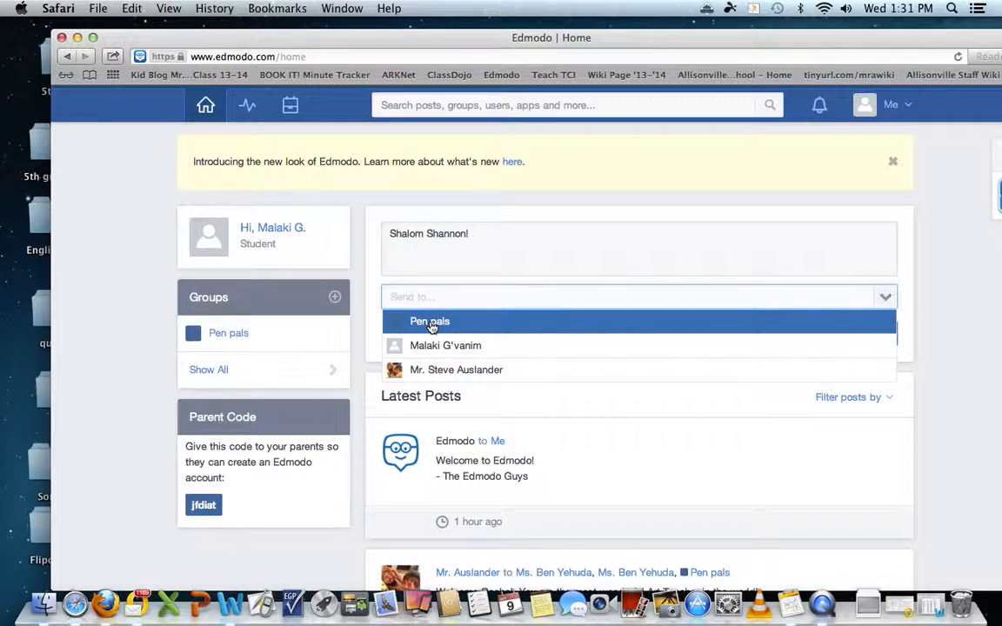
pyautogui.click(431, 324)
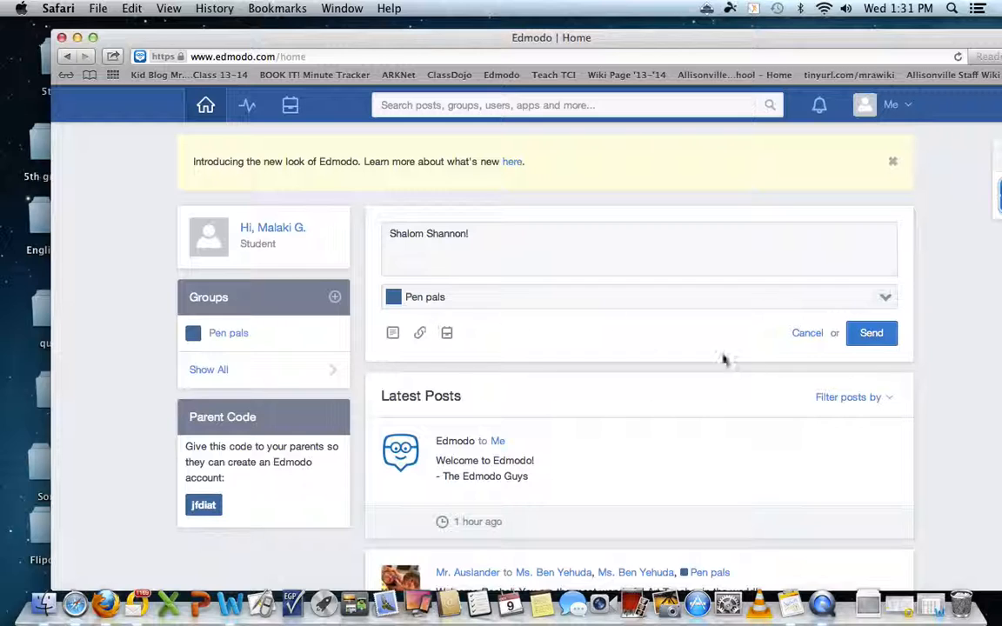
pyautogui.click(873, 337)
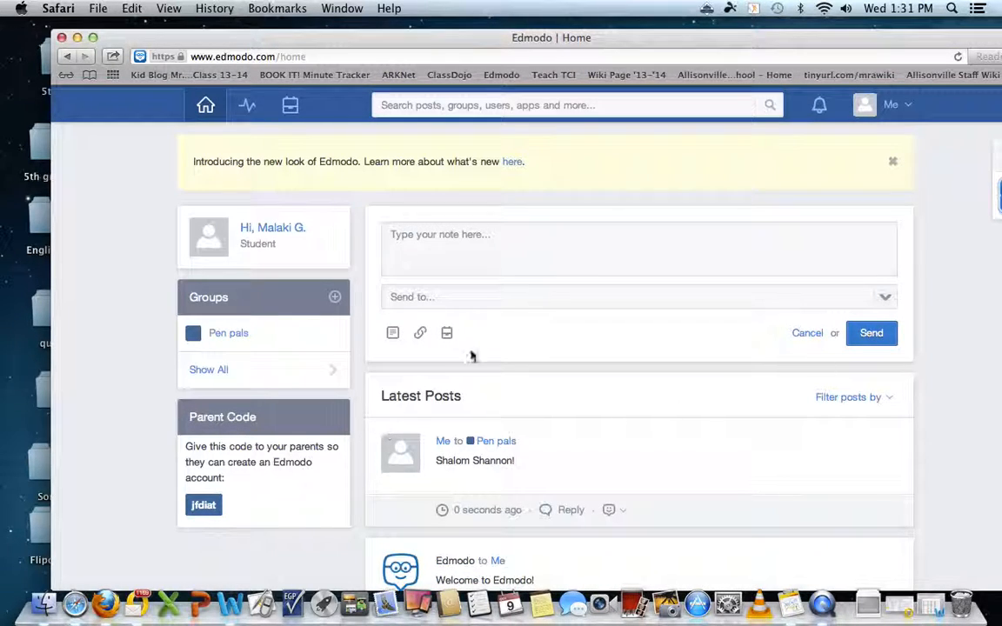
# Log out of the student account from the account menu.
pyautogui.click(888, 106)
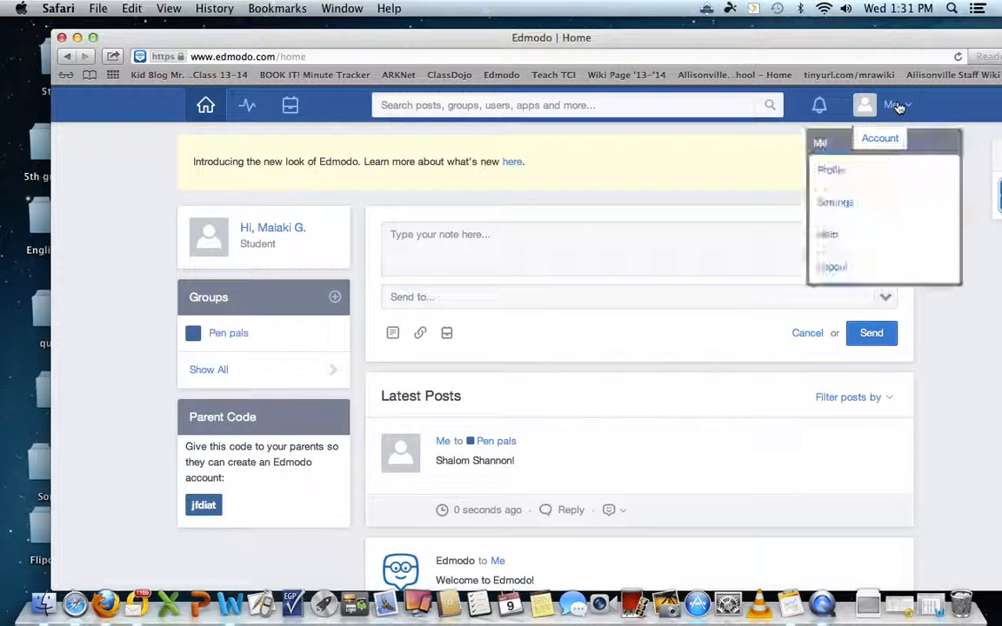
pyautogui.click(739, 137)
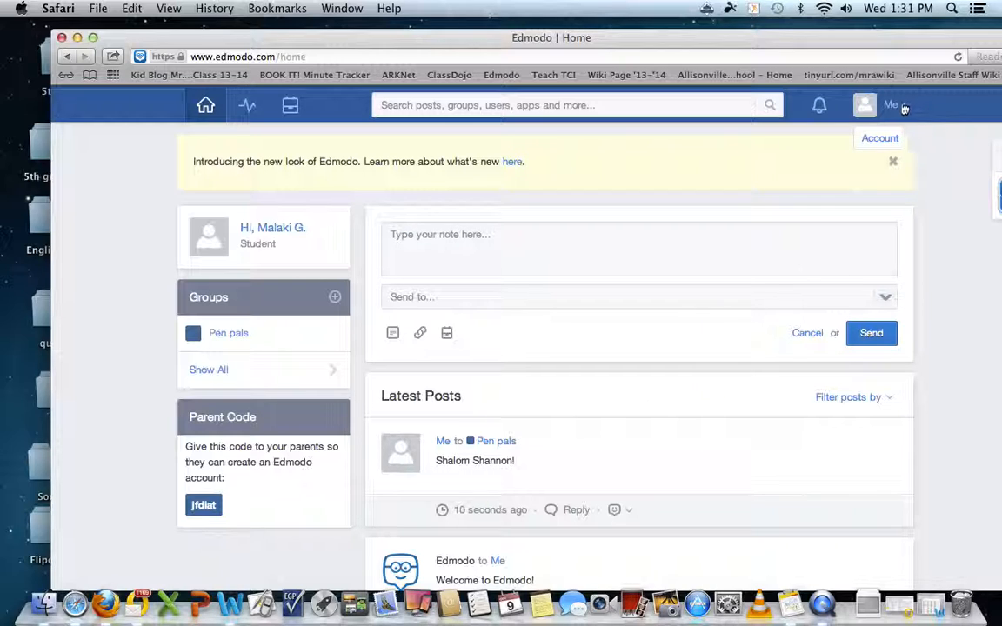
pyautogui.click(902, 105)
pyautogui.click(836, 268)
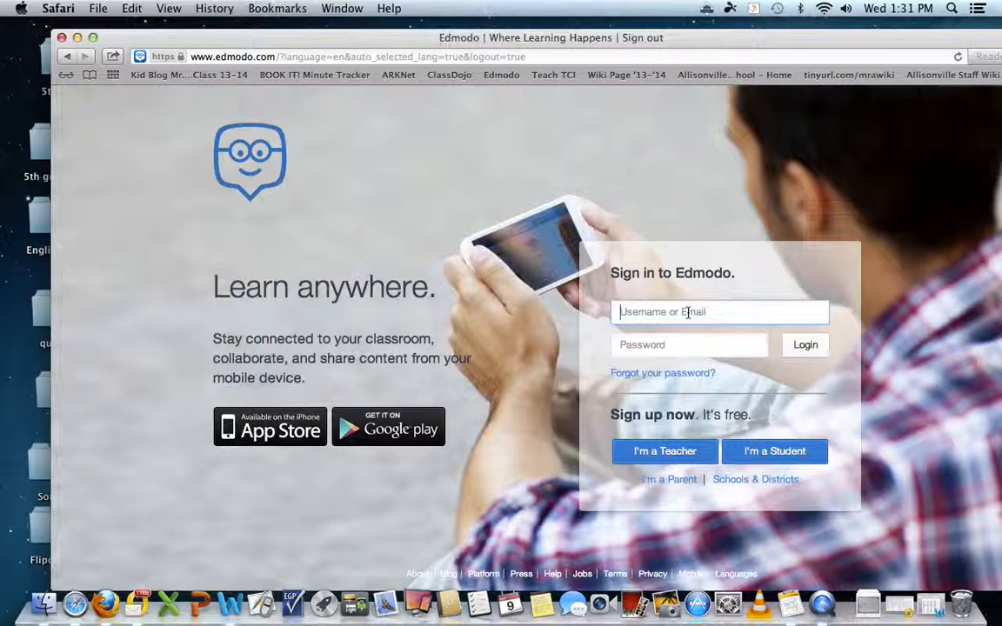
# Sign in with the teacher's username and password, then dismiss both notification alerts.
pyautogui.press('Tab')
pyautogui.write('••••••••')
pyautogui.press('Return')
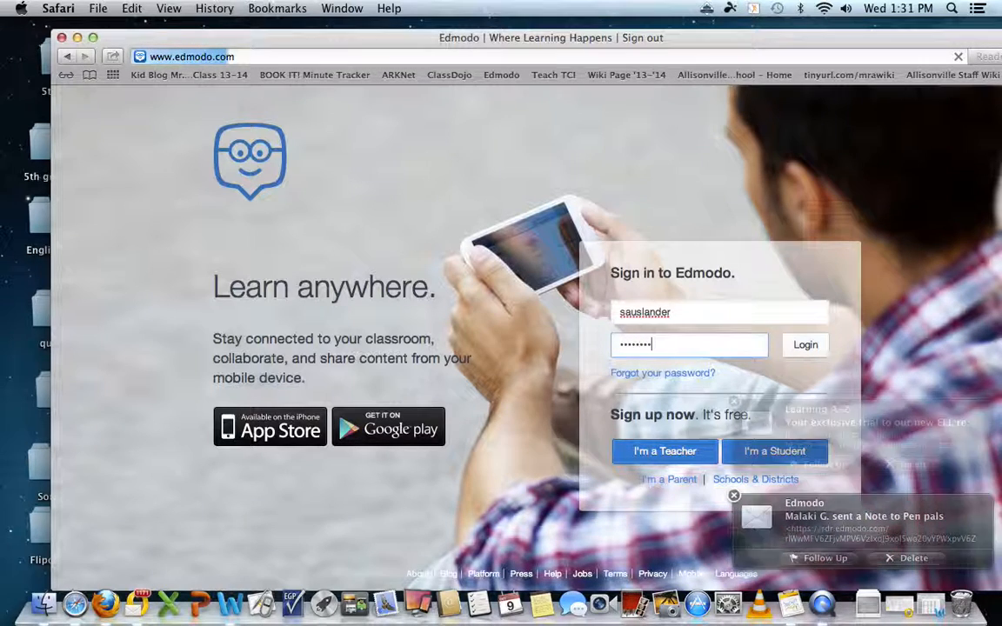
pyautogui.click(735, 497)
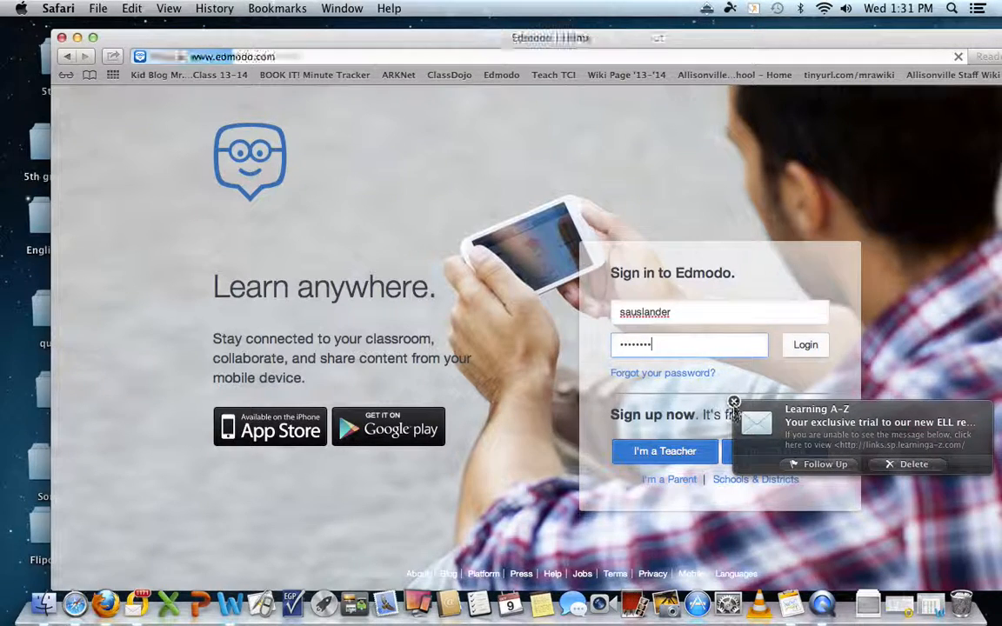
pyautogui.click(735, 402)
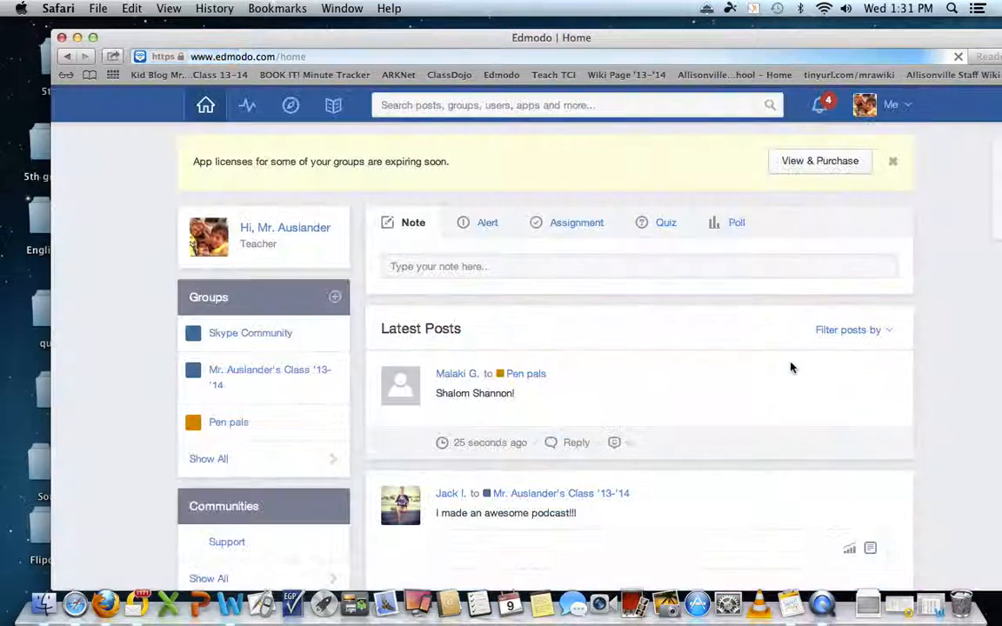
# Post the reply 'Shalom' beneath the student's Pen pals note.
pyautogui.click(866, 106)
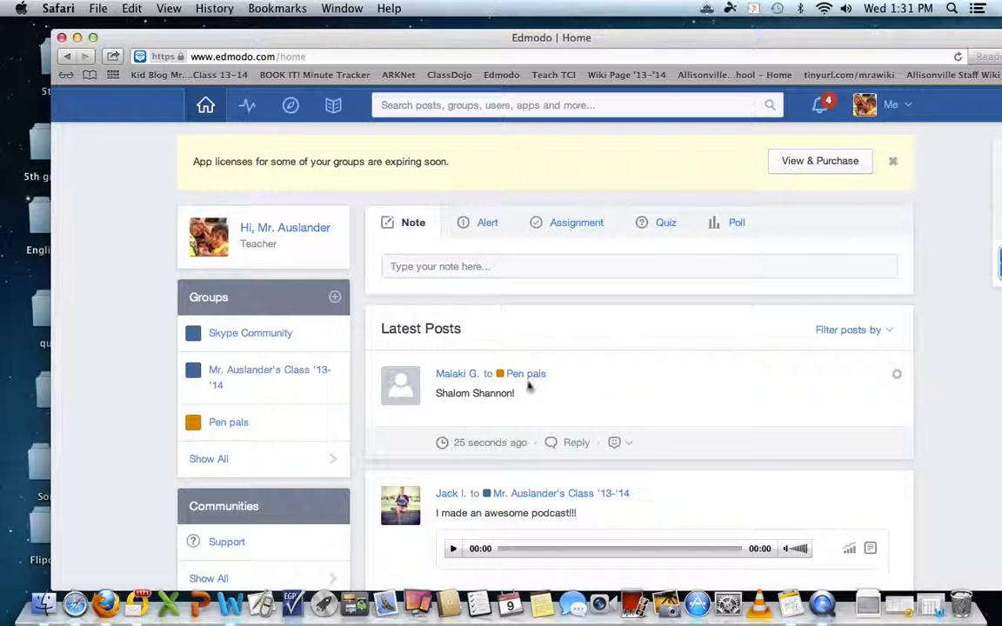
pyautogui.click(576, 442)
pyautogui.write('Shalom Malaki!!')
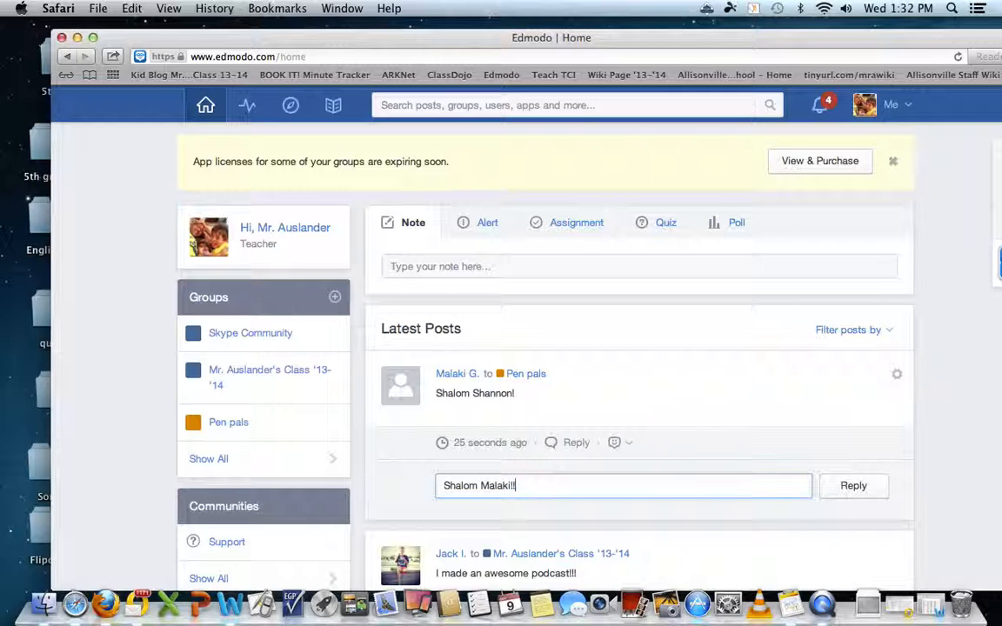
pyautogui.click(848, 492)
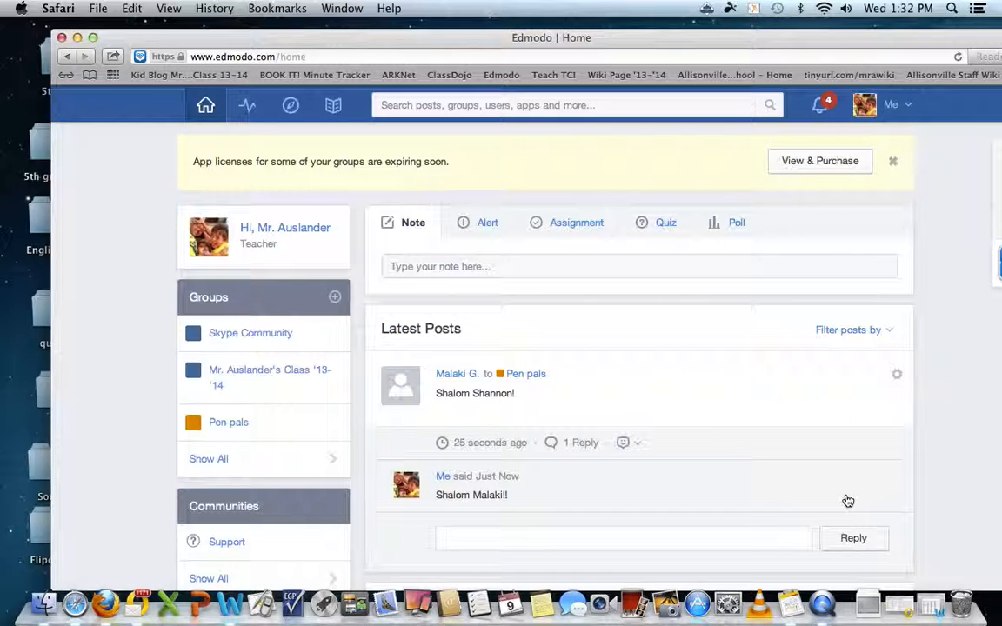
# Log out of the teacher account and sign back in with the student's credentials.
pyautogui.click(866, 102)
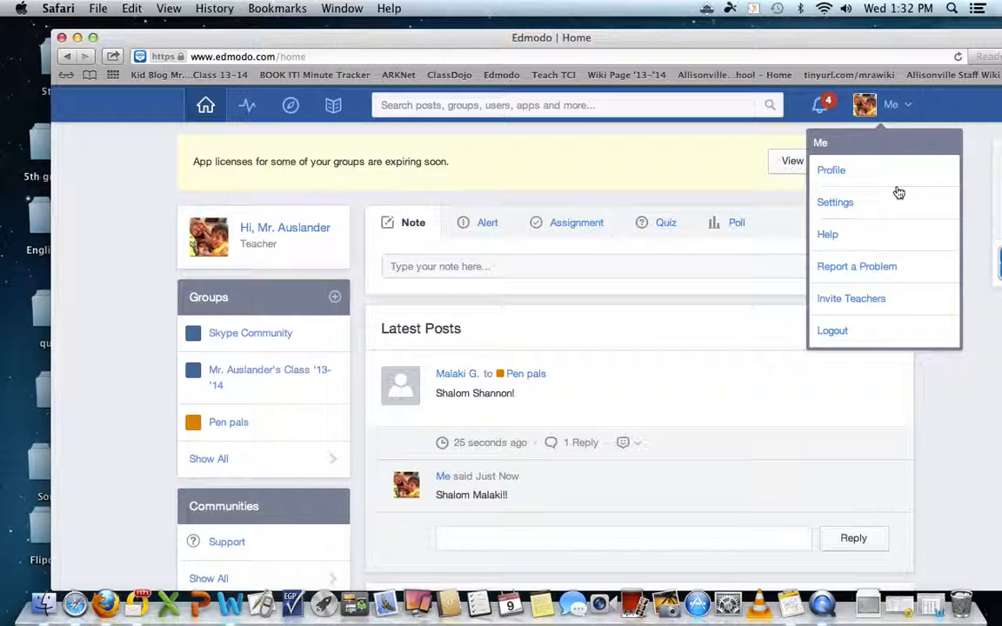
pyautogui.click(866, 331)
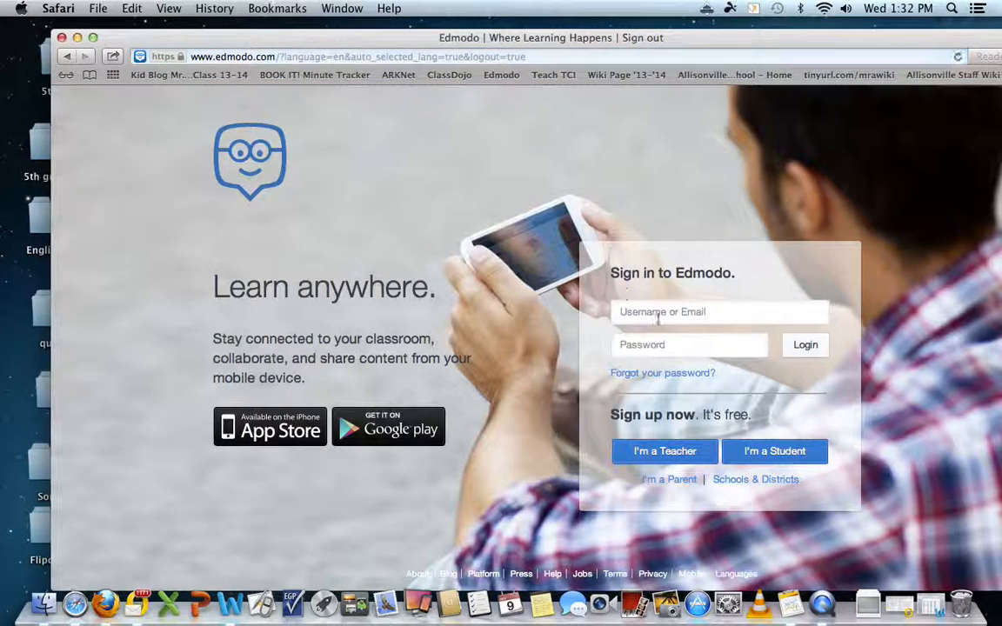
pyautogui.click(679, 315)
pyautogui.write('2')
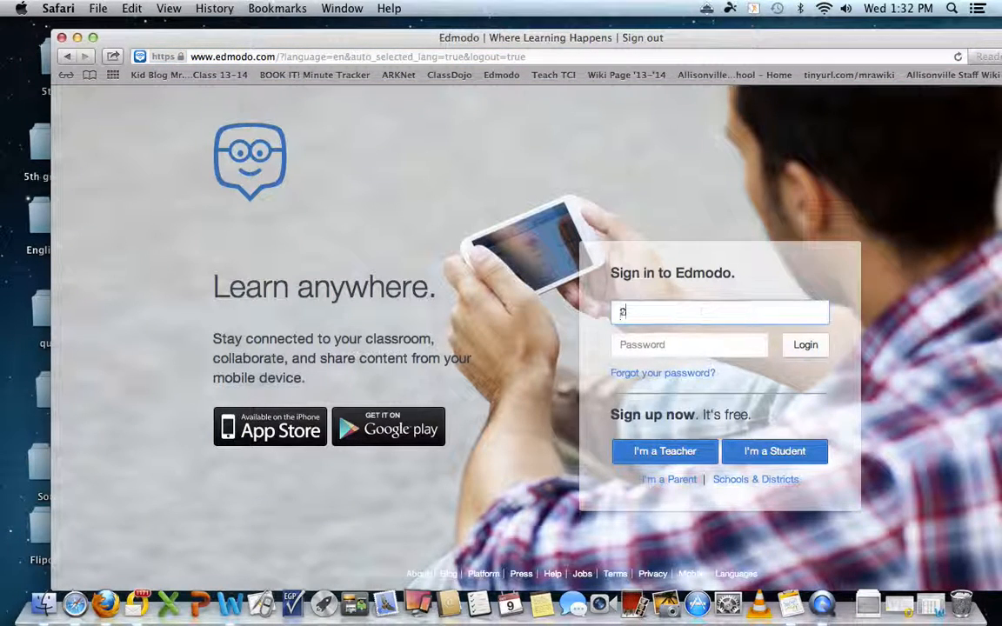
pyautogui.write('521005')
pyautogui.click(687, 345)
pyautogui.write('p')
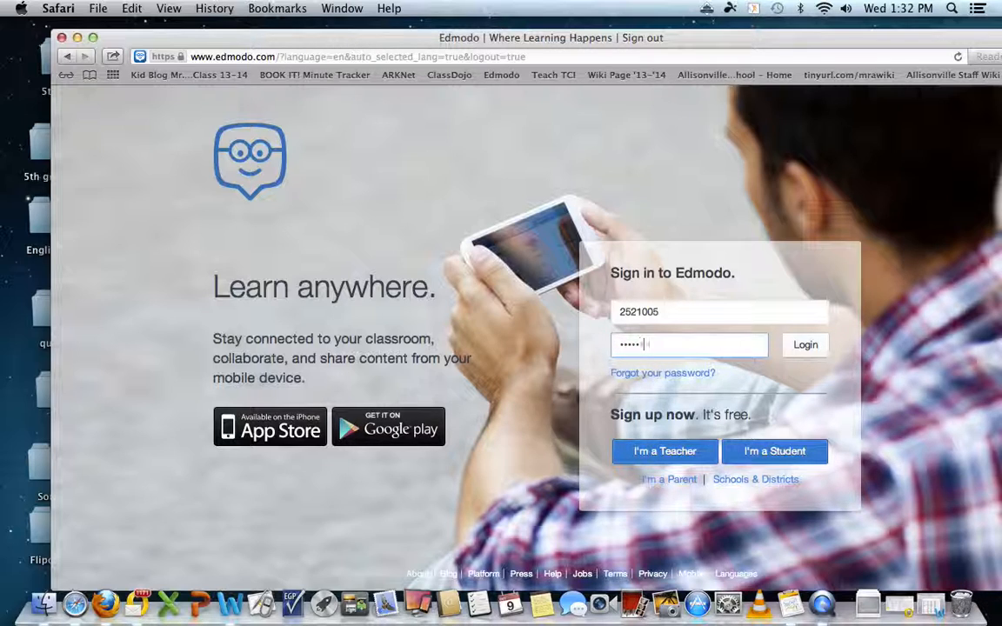
pyautogui.click(806, 345)
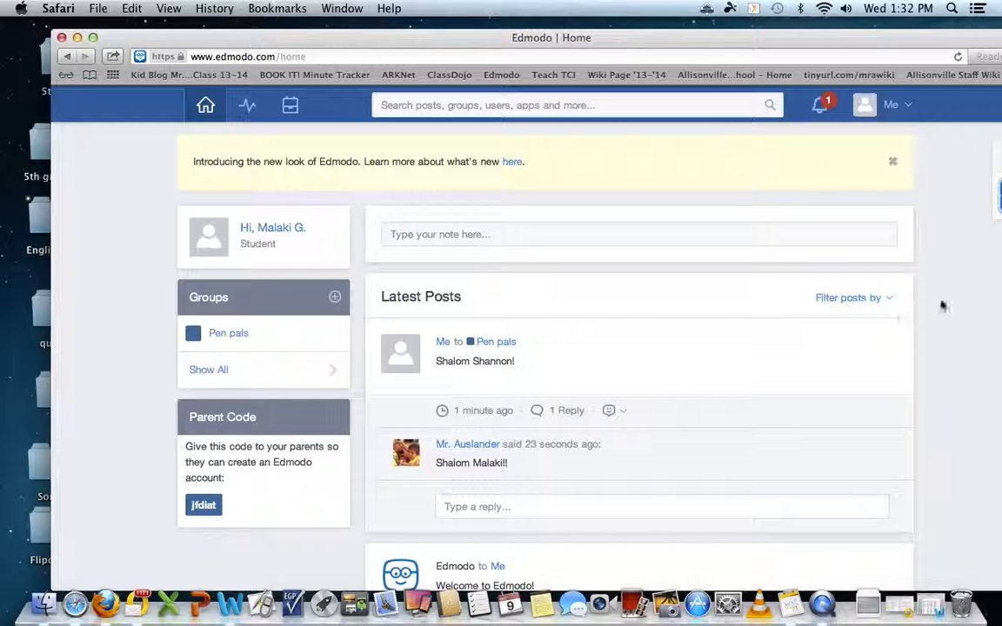
pyautogui.moveTo(812, 33); pyautogui.dragTo(727, 24)
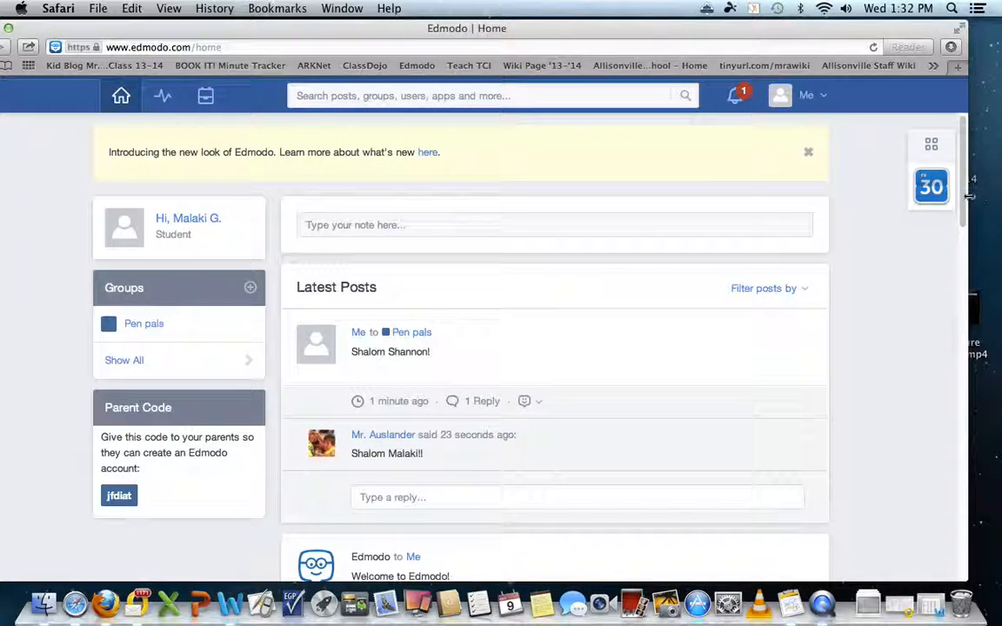
pyautogui.scroll(-2, 963, 209)
pyautogui.scroll(-3, 963, 208)
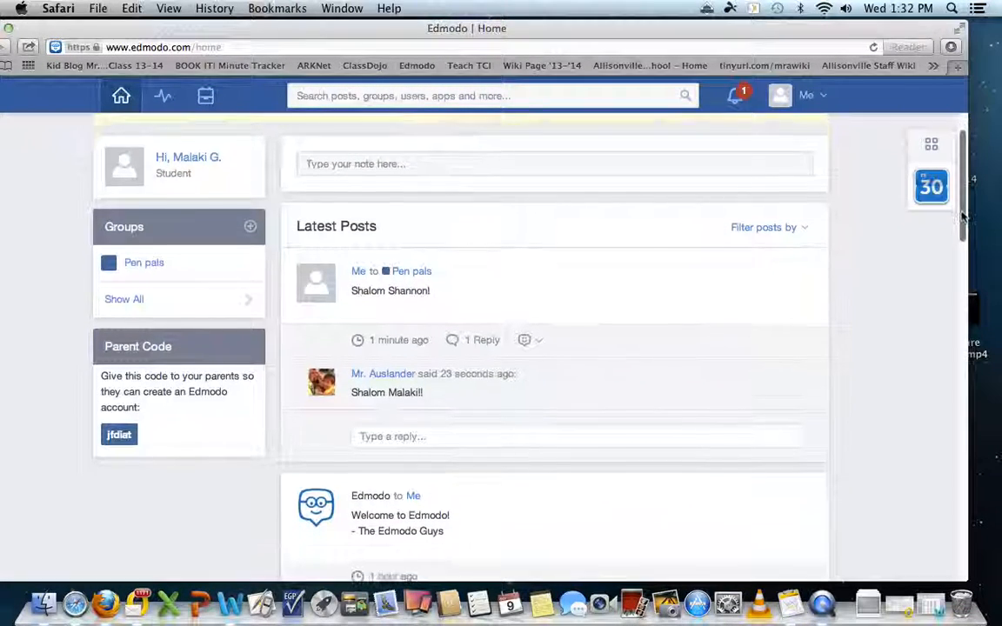
pyautogui.scroll(4, 967, 174)
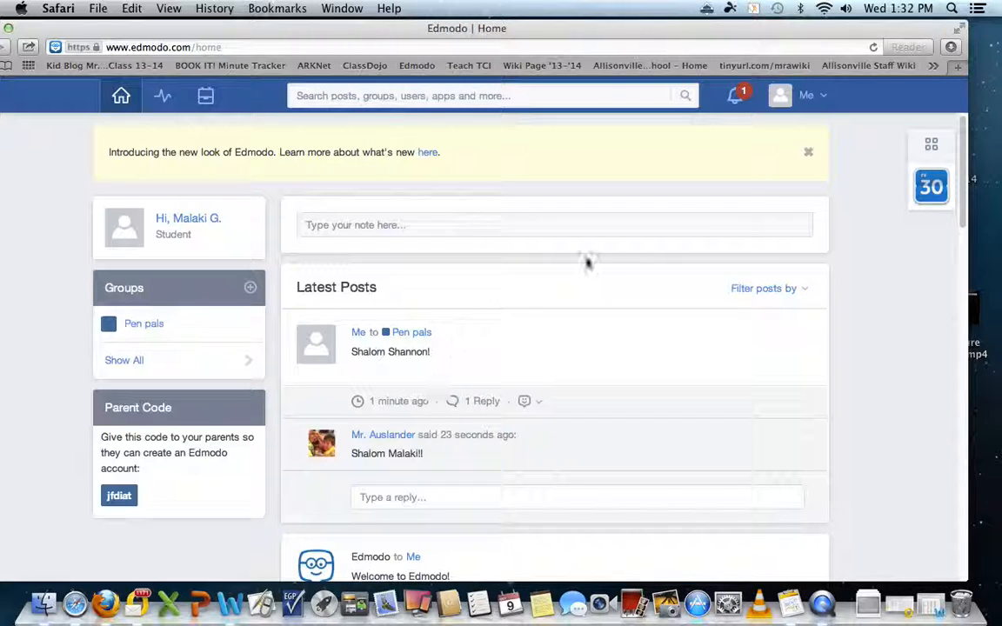
pyautogui.moveTo(553, 39); pyautogui.dragTo(629, 51)
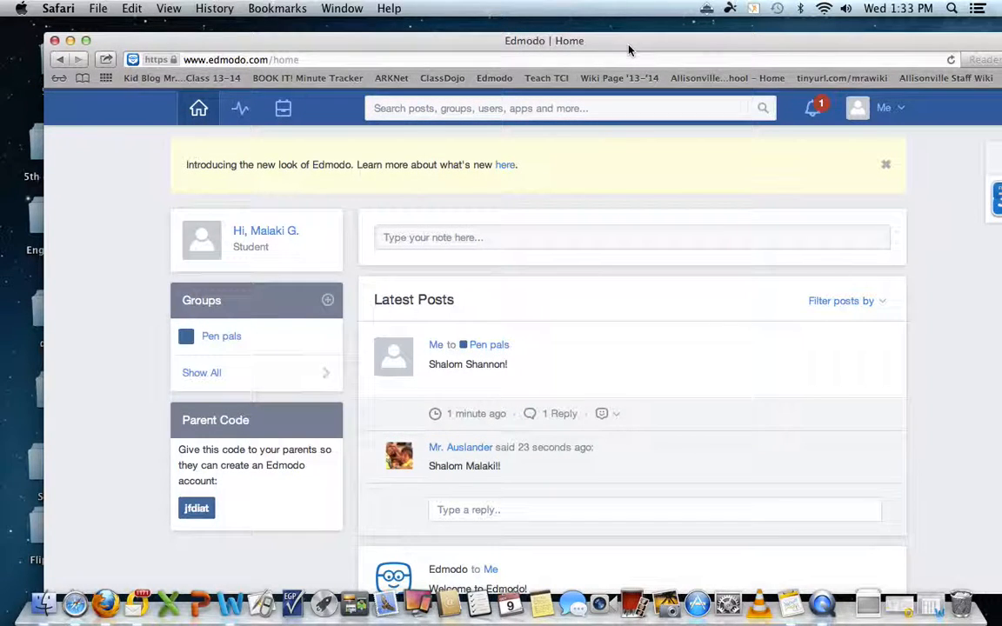
# Write 'Here is a picture.' addressed to Pen pals and open the file attachment chooser.
pyautogui.click(481, 239)
pyautogui.write('Her')
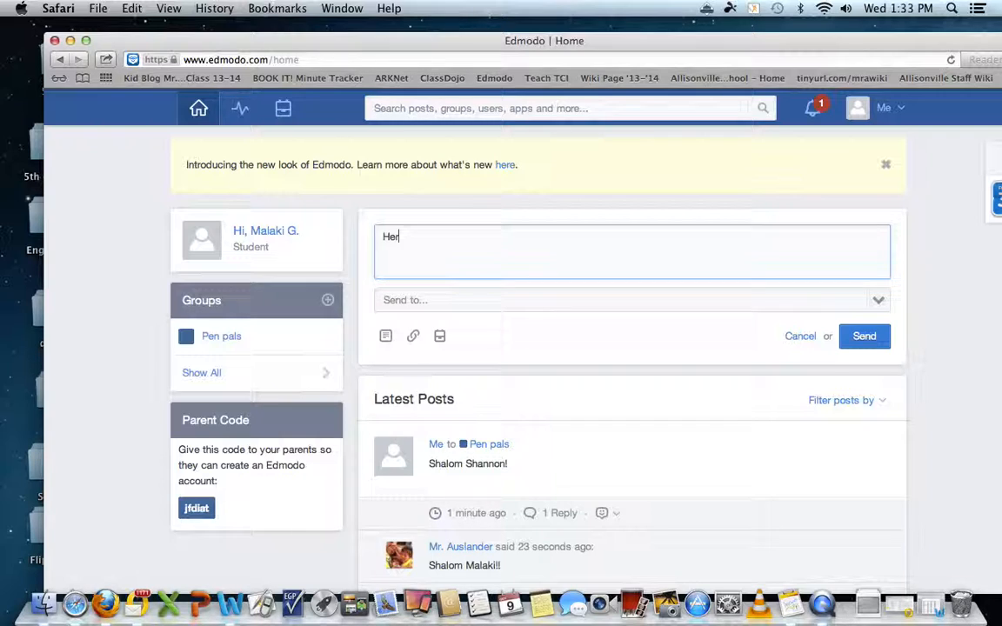
pyautogui.write('e is a picture.')
pyautogui.click(594, 303)
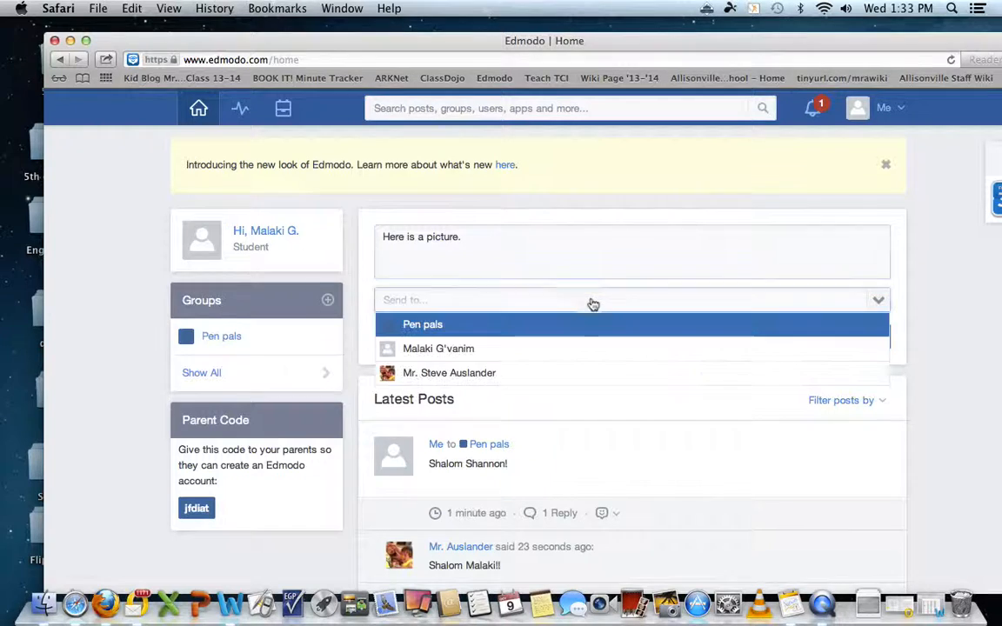
pyautogui.click(475, 325)
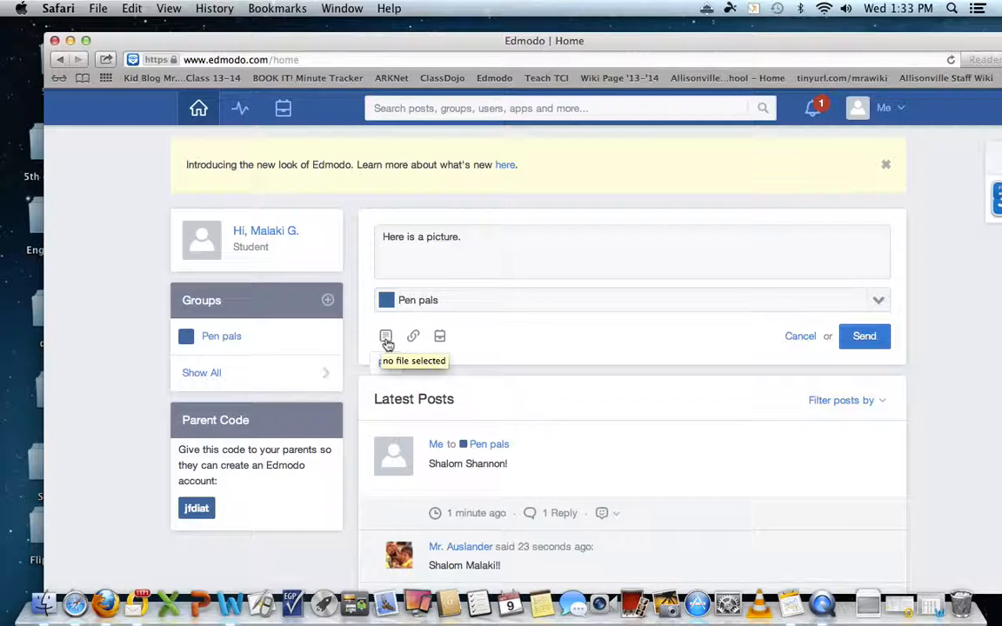
pyautogui.click(386, 342)
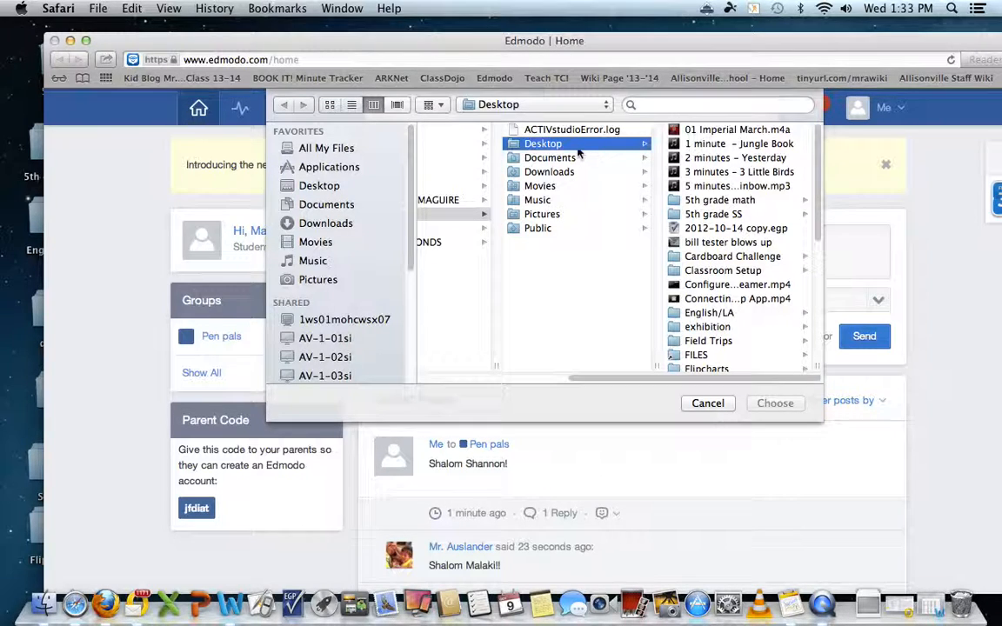
# Attach steve israel pic.jpeg from the Desktop pics folder to the note.
pyautogui.scroll(-2, 816, 228)
pyautogui.scroll(-5, 816, 228)
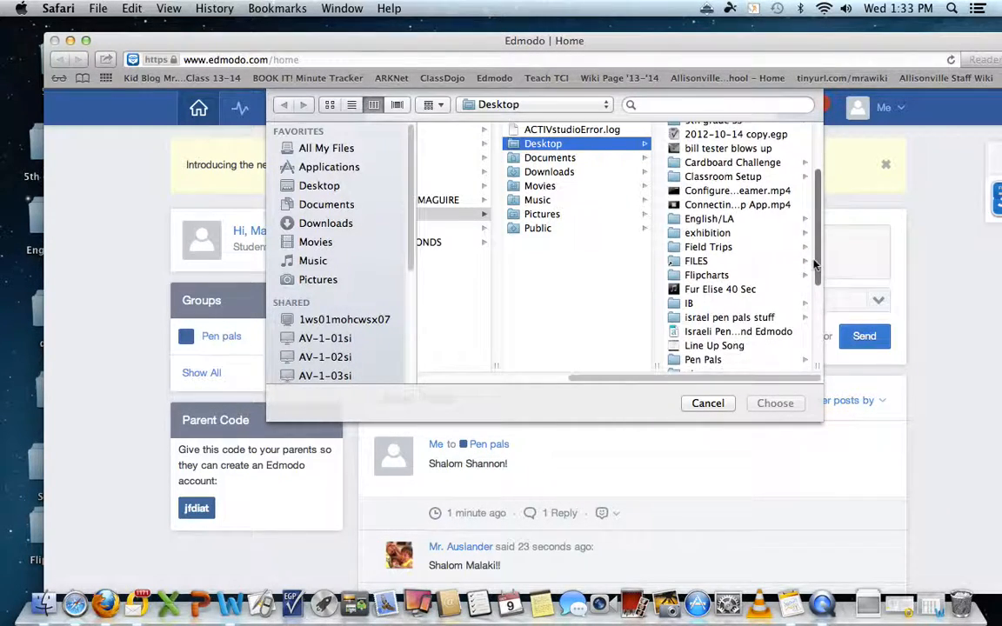
pyautogui.click(694, 336)
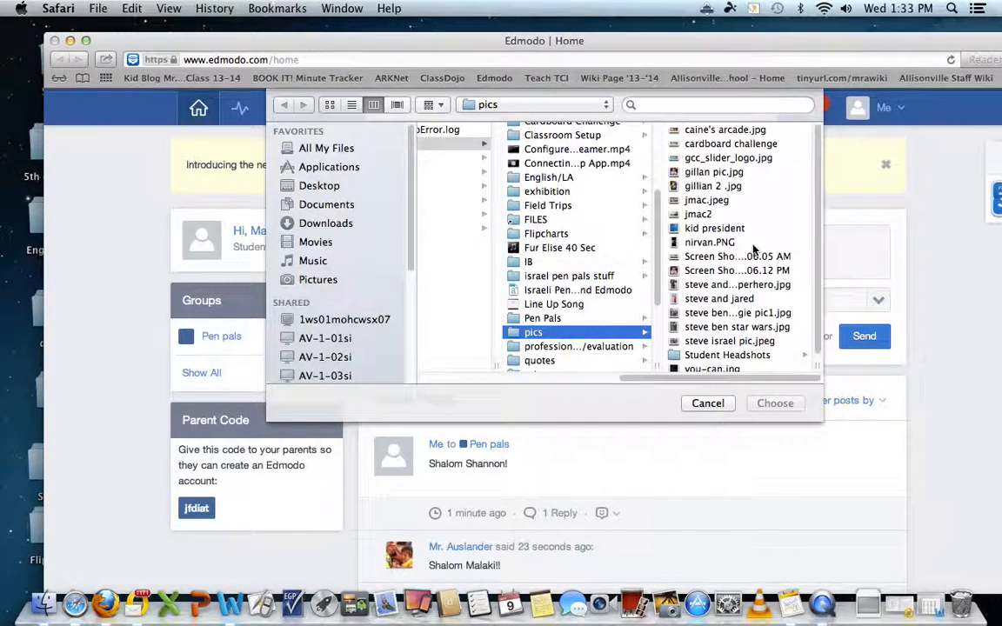
pyautogui.scroll(-1, 783, 244)
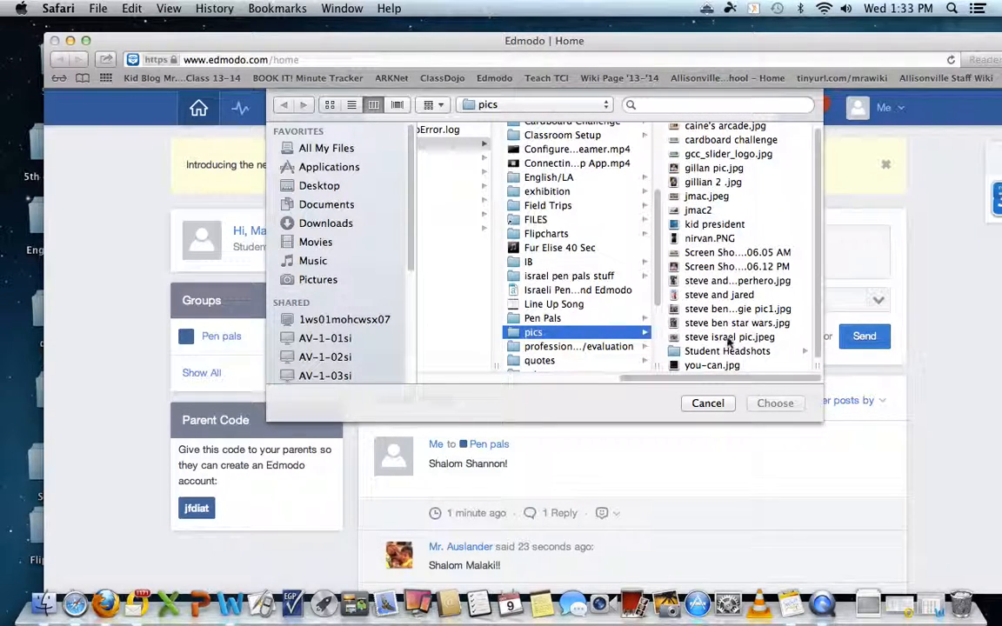
pyautogui.click(728, 339)
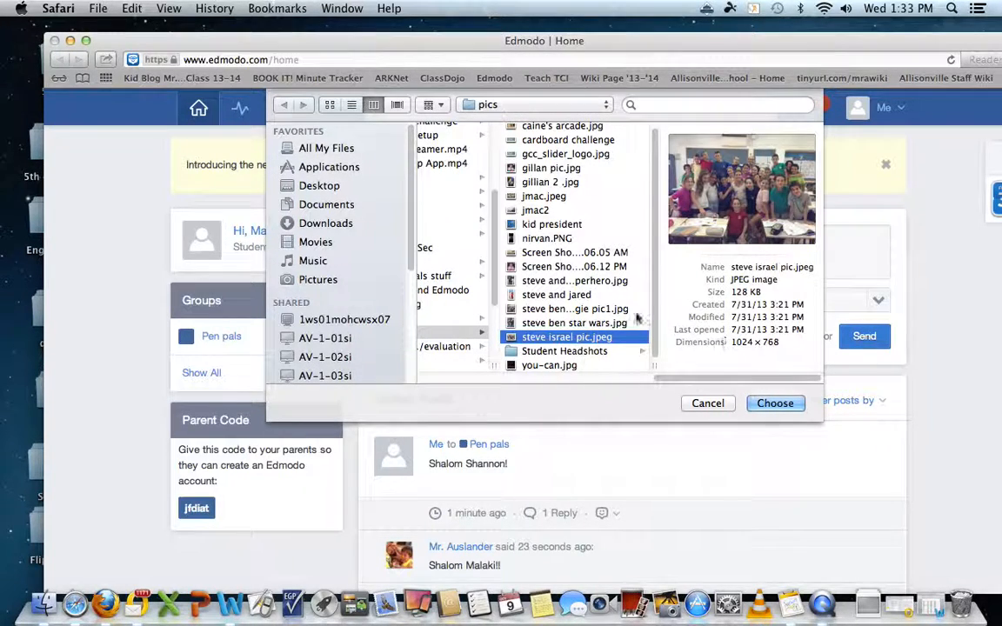
pyautogui.scroll(1, 654, 344)
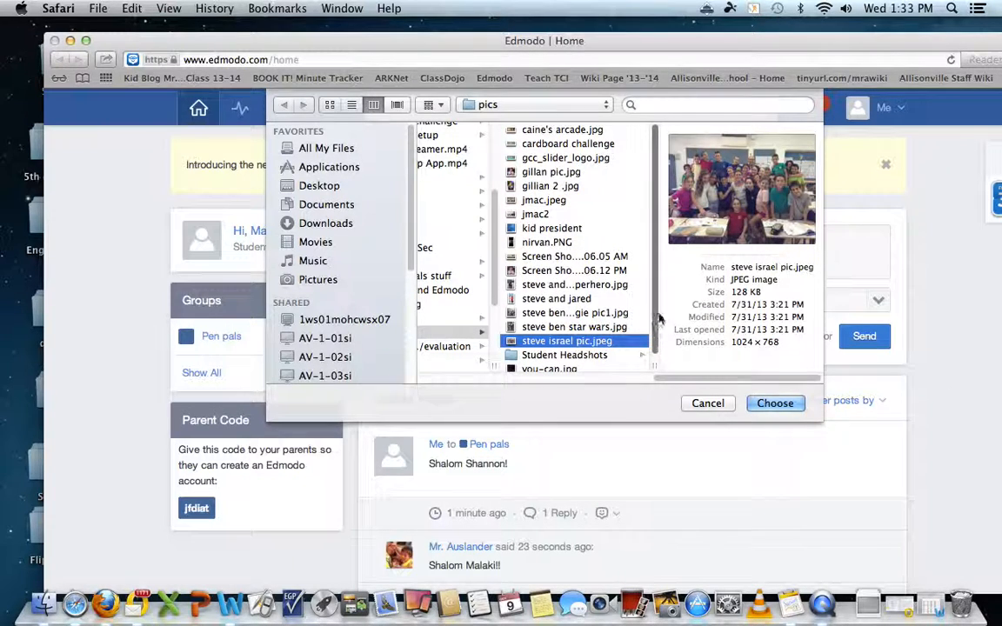
pyautogui.scroll(-1, 655, 366)
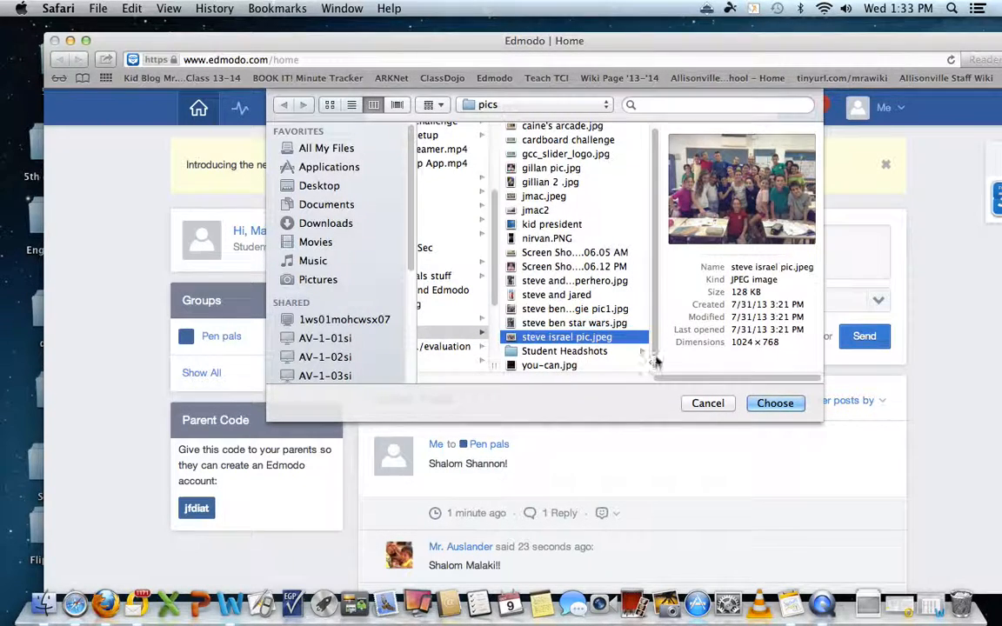
pyautogui.click(777, 403)
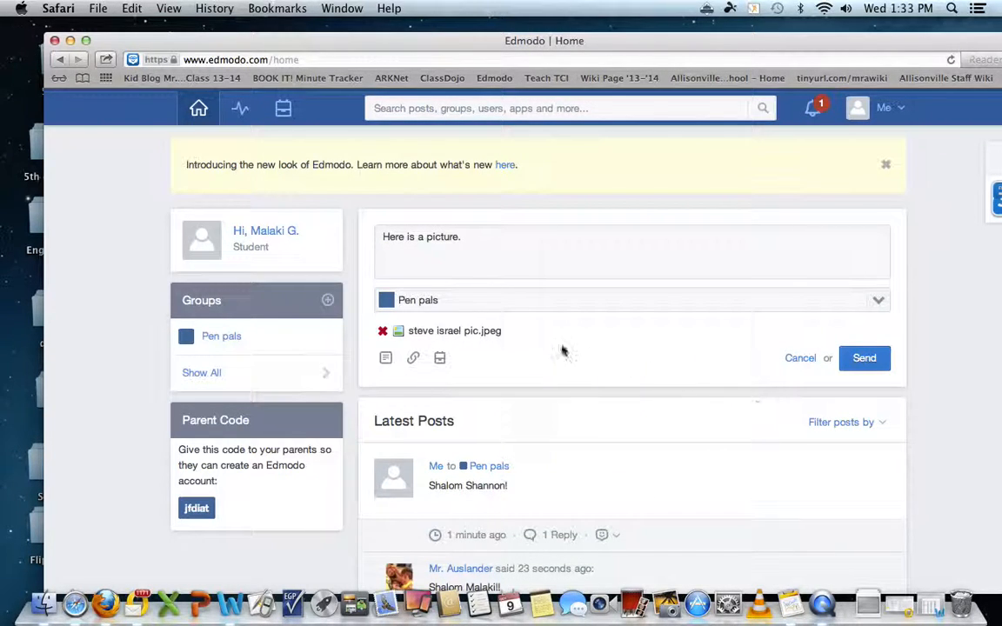
# Send the picture note, view the posted class photo full size, then dismiss the notification.
pyautogui.click(867, 361)
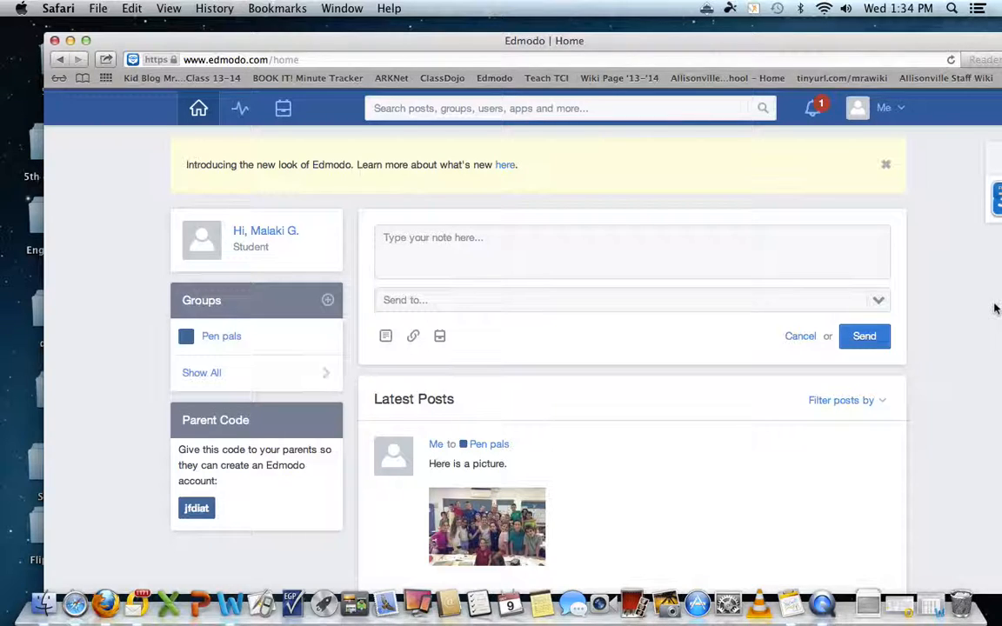
pyautogui.scroll(-2, 992, 313)
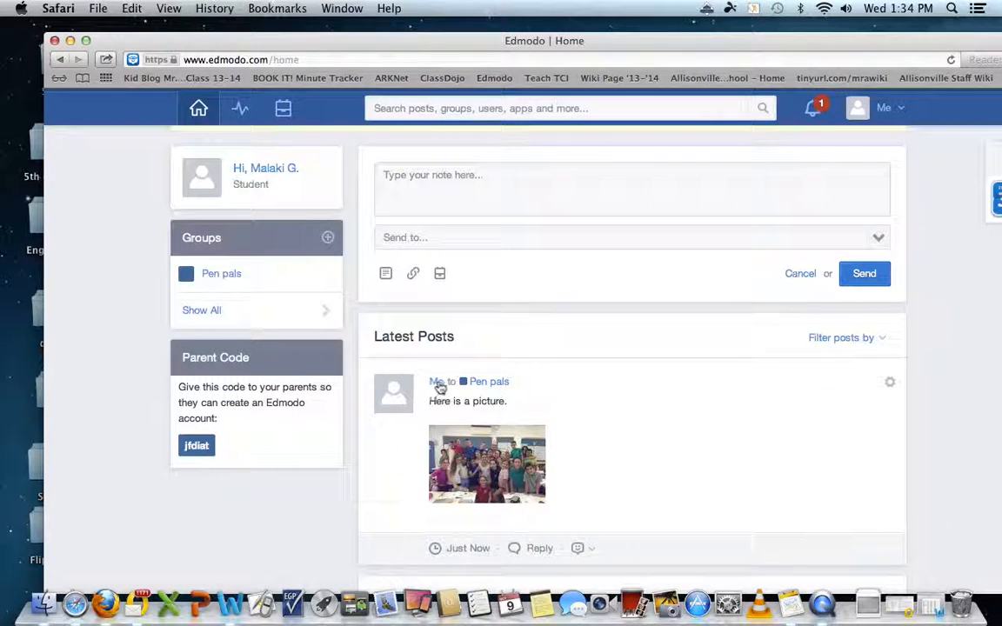
pyautogui.scroll(-1, 481, 392)
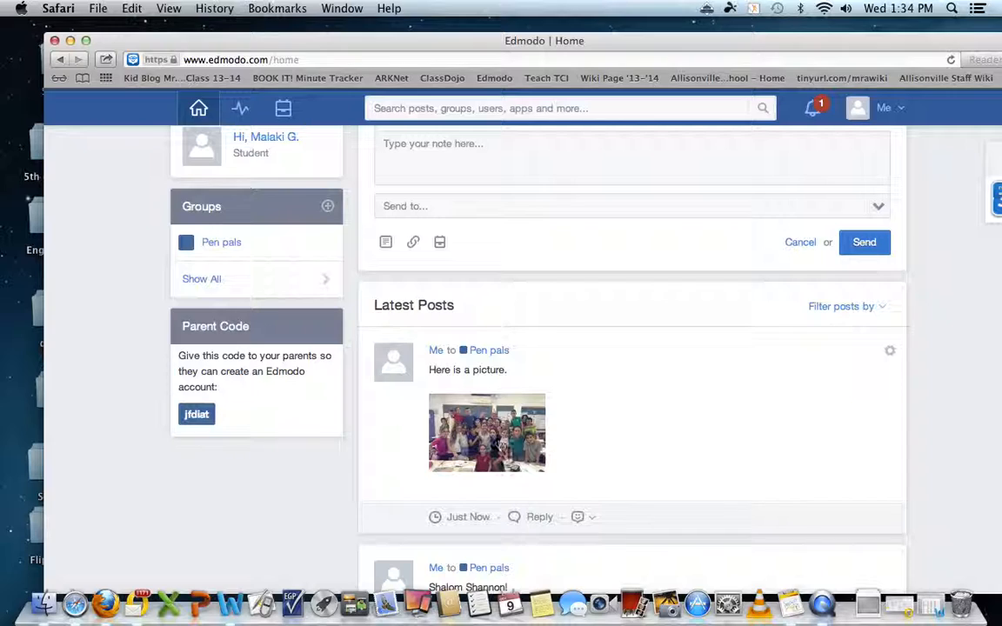
pyautogui.scroll(-1, 500, 445)
pyautogui.click(489, 409)
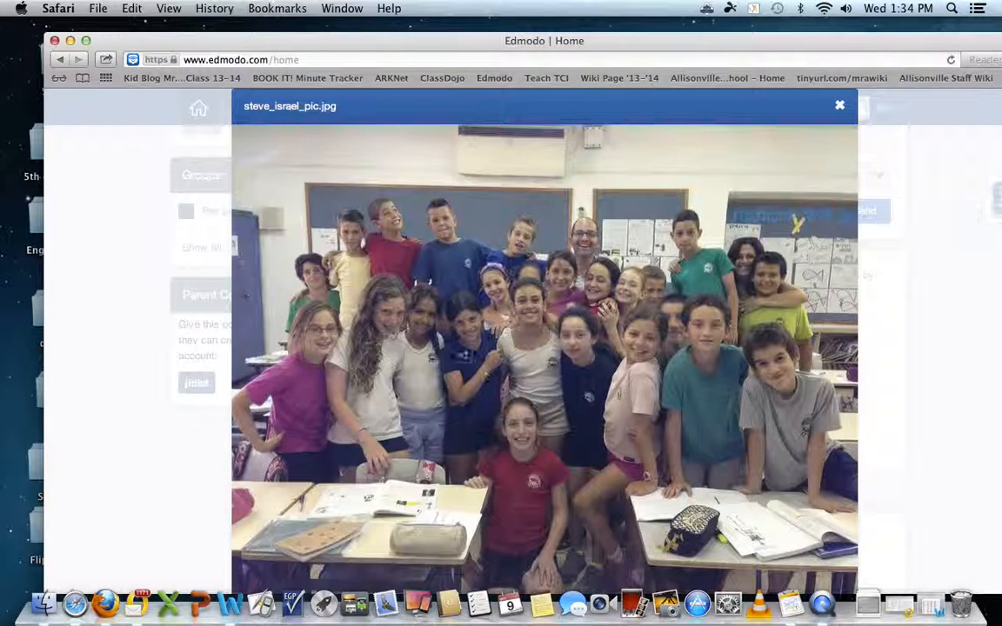
pyautogui.click(840, 107)
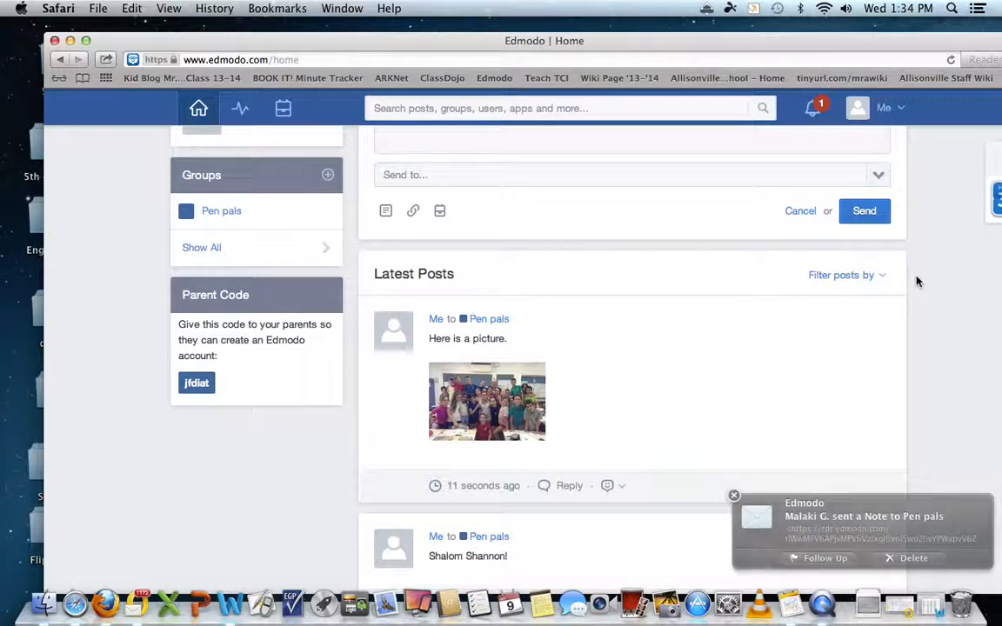
pyautogui.click(734, 496)
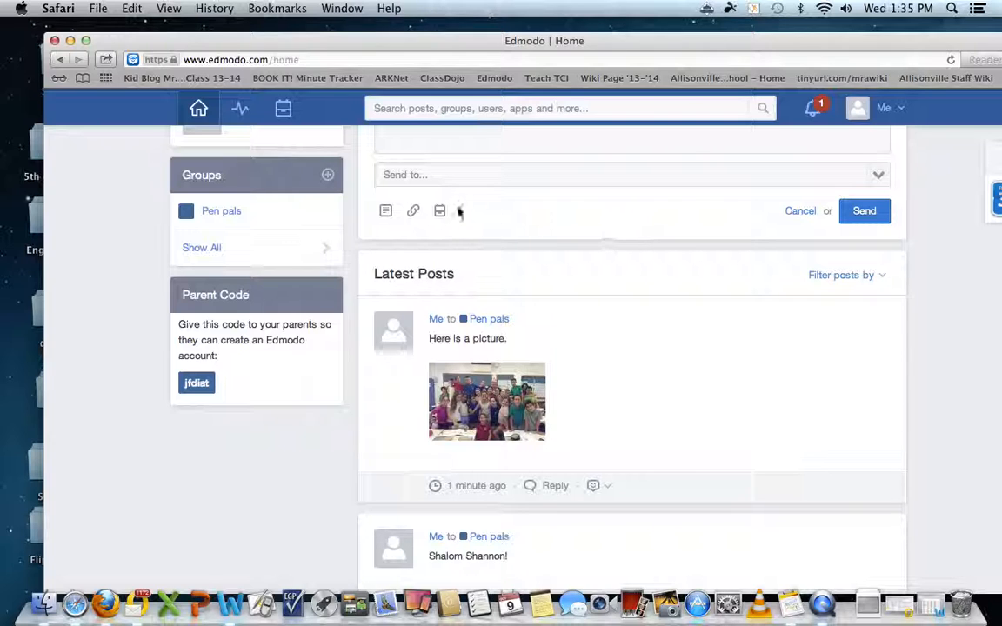
# Write a note reading 'I am excited to write to you this year.' addressed to the pen-pal teacher.
pyautogui.moveTo(884, 44); pyautogui.dragTo(881, 107)
pyautogui.click(623, 204)
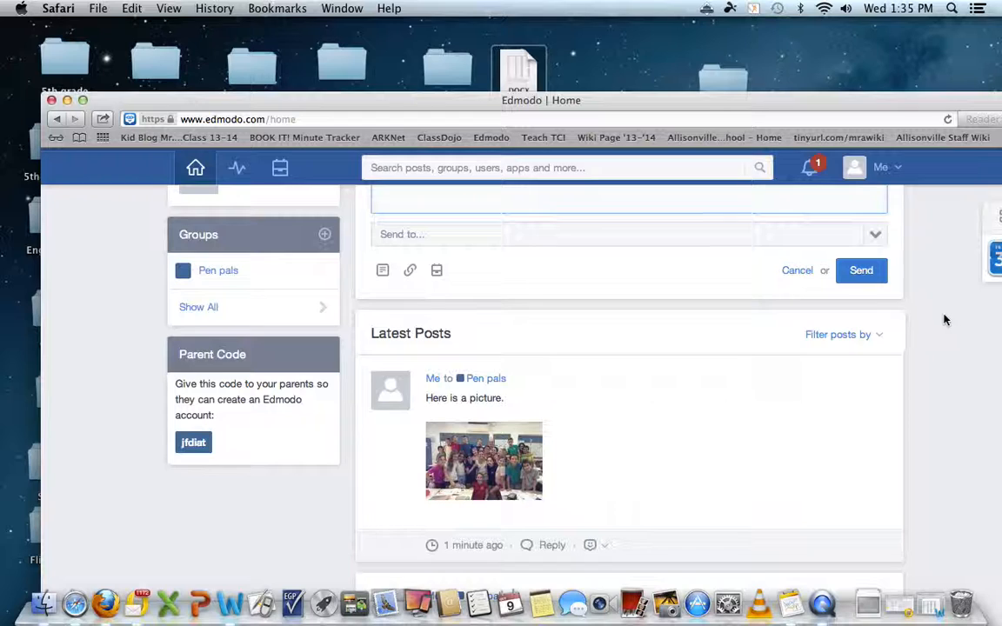
pyautogui.scroll(3, 946, 320)
pyautogui.click(571, 311)
pyautogui.write('Hi mi')
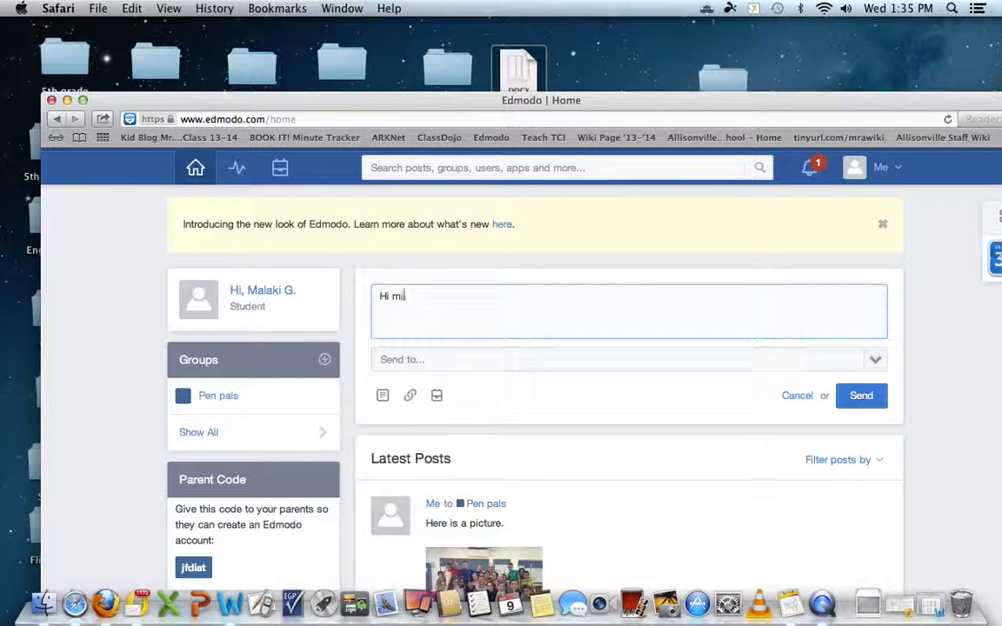
pyautogui.press('BackSpace')
pyautogui.press('BackSpace')
pyautogui.press('BackSpace')
pyautogui.press('BackSpace')
pyautogui.write('Mr. Steve! ')
pyautogui.write('HOw a')
pyautogui.press('BackSpace')
pyautogui.press('BackSpace')
pyautogui.write('I am excite')
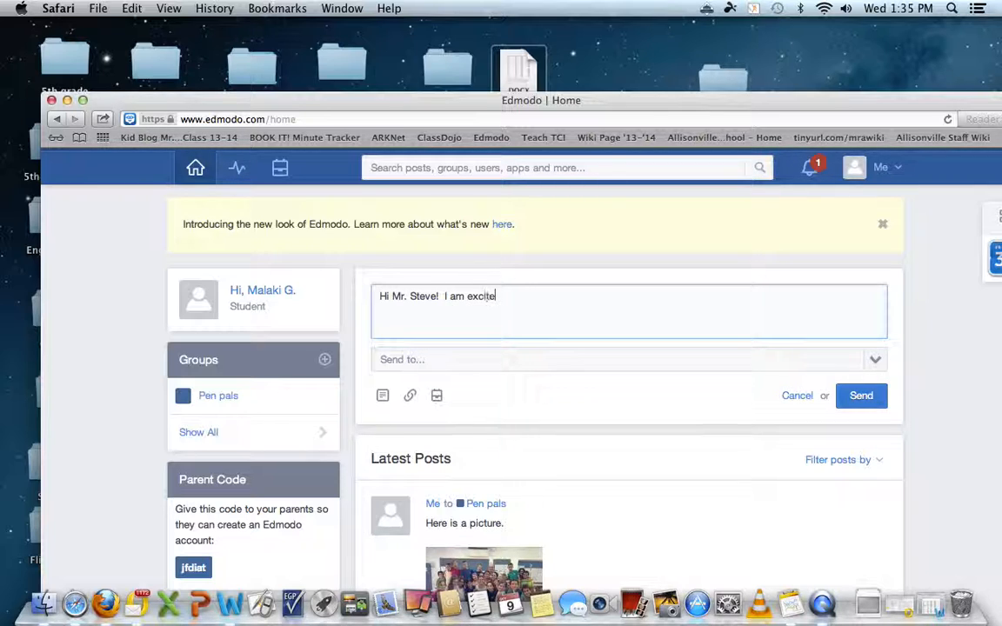
pyautogui.write('d to write to you this year.')
pyautogui.click(414, 358)
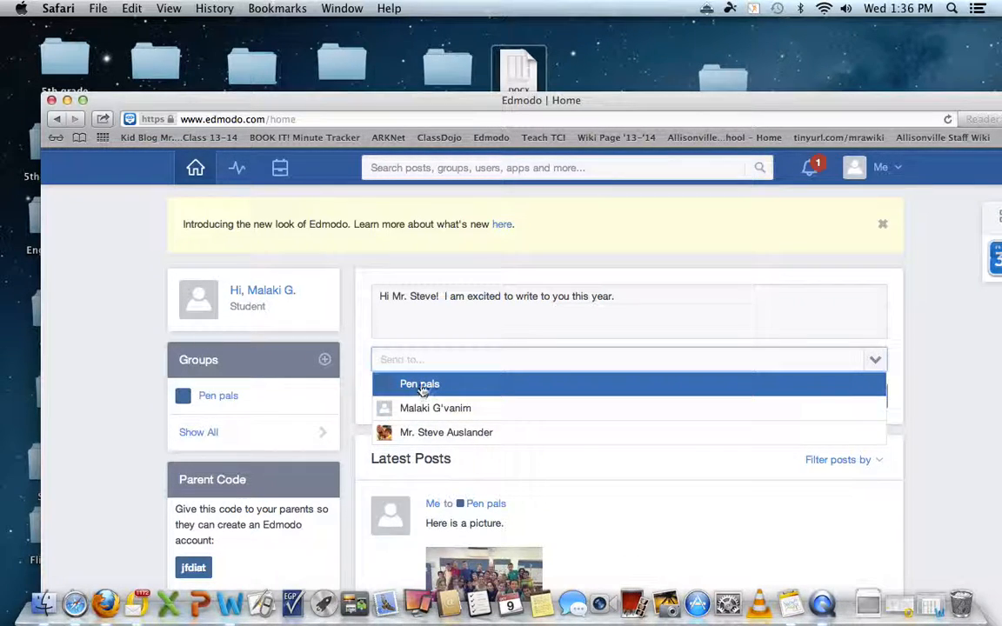
pyautogui.click(447, 432)
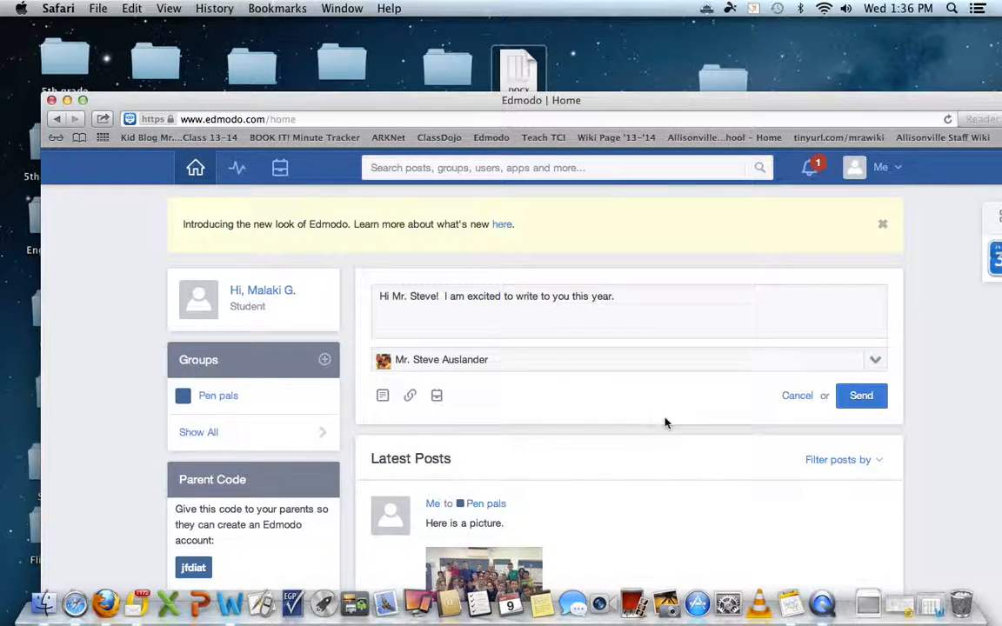
# Send the greeting note to the teacher, check it in the feed, and dismiss the notification.
pyautogui.click(860, 400)
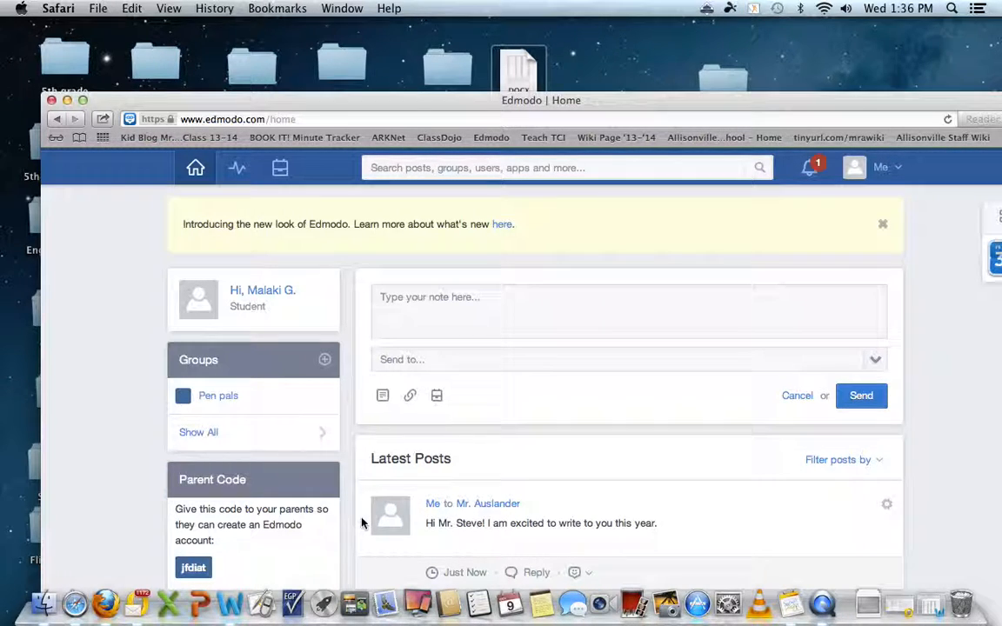
pyautogui.scroll(-4, 596, 507)
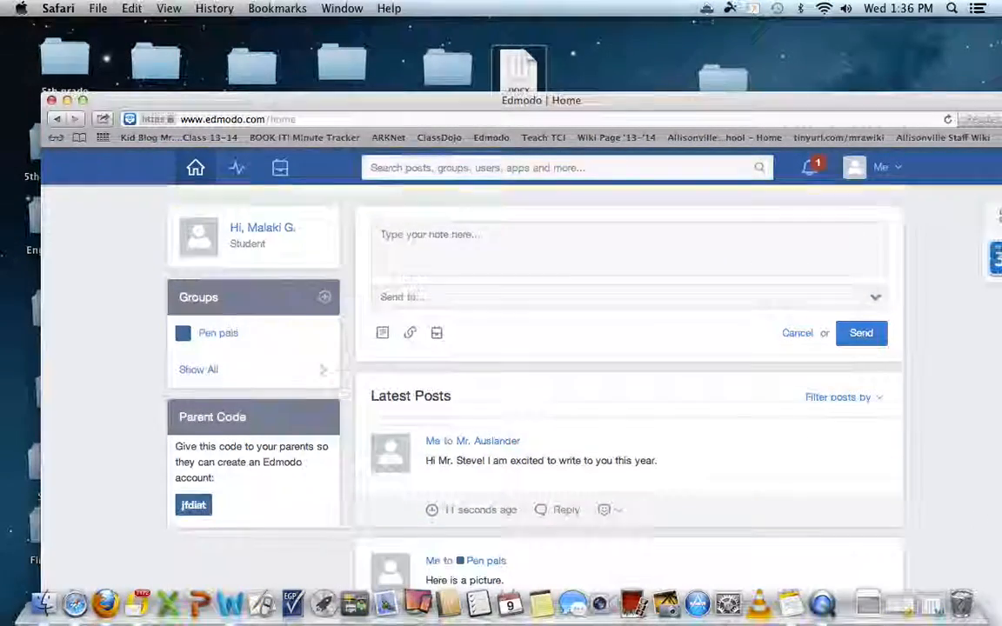
pyautogui.scroll(-2, 597, 435)
pyautogui.scroll(6, 597, 435)
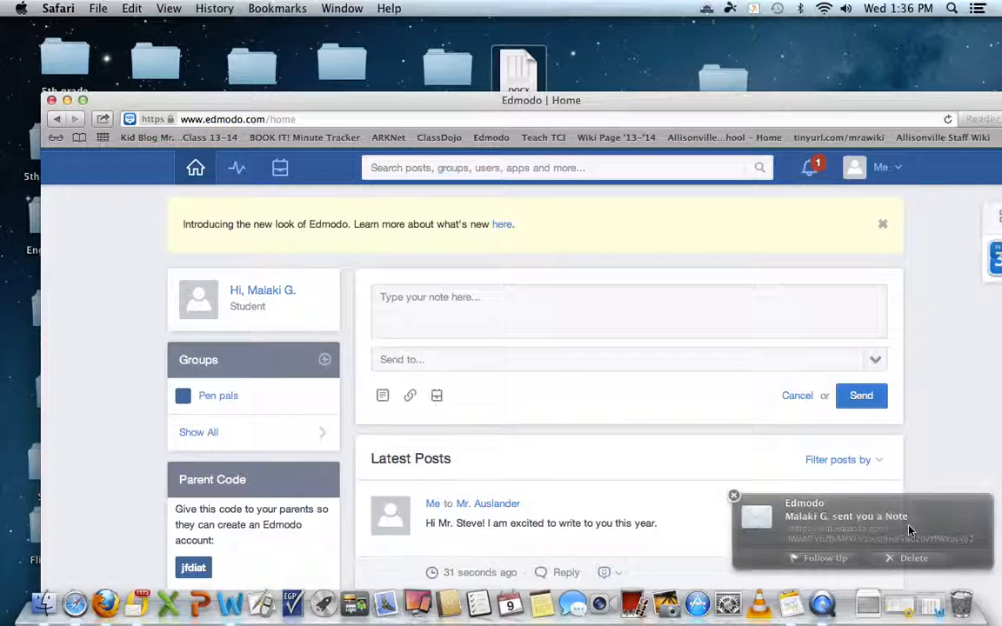
pyautogui.click(734, 497)
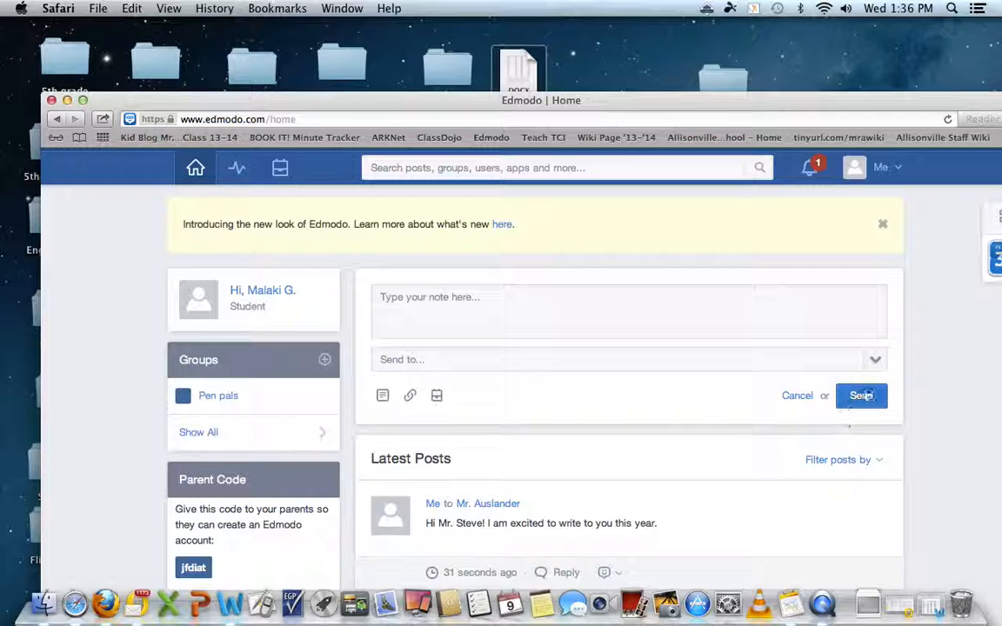